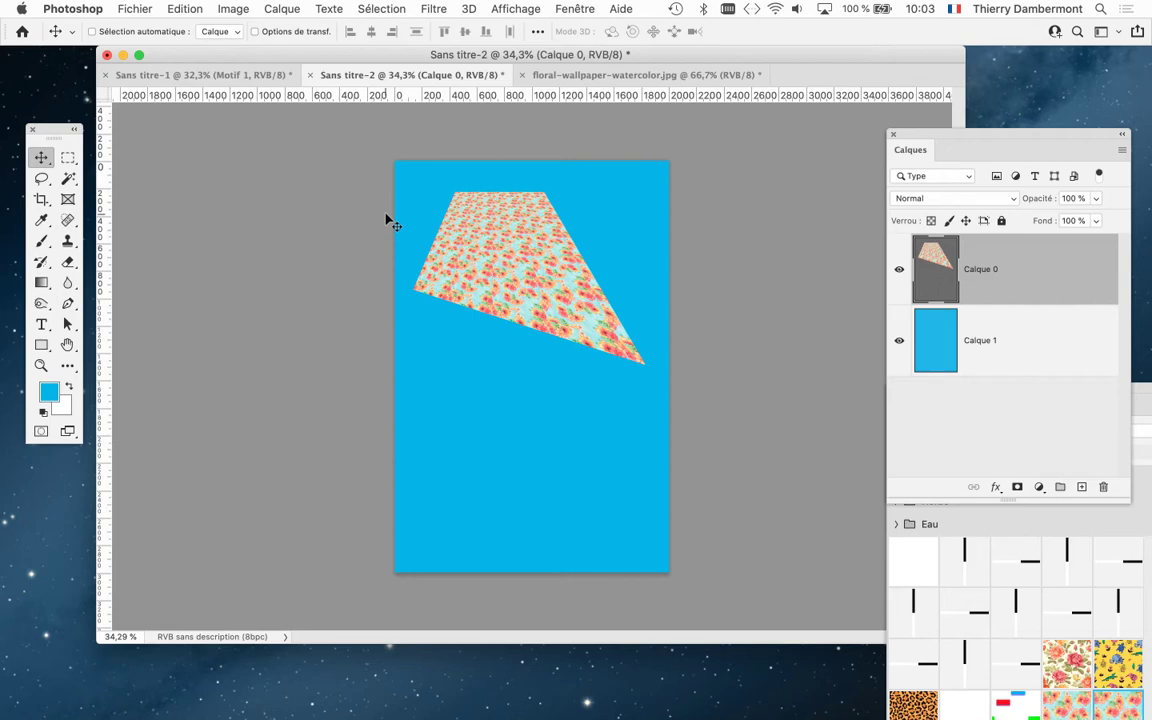
Start a new document with width 2000 and height 3000, and switch its measurement unit to pixels.
left_click(134, 9)
left_click(148, 30)
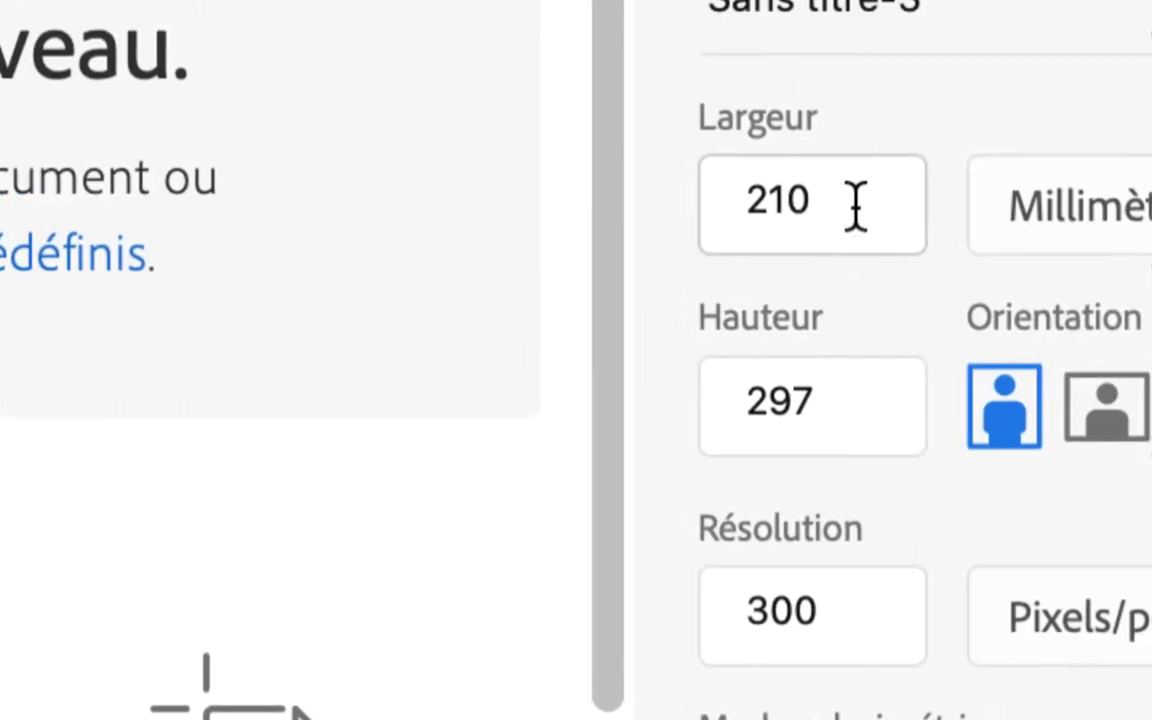
left_click_drag(857, 196, 821, 194)
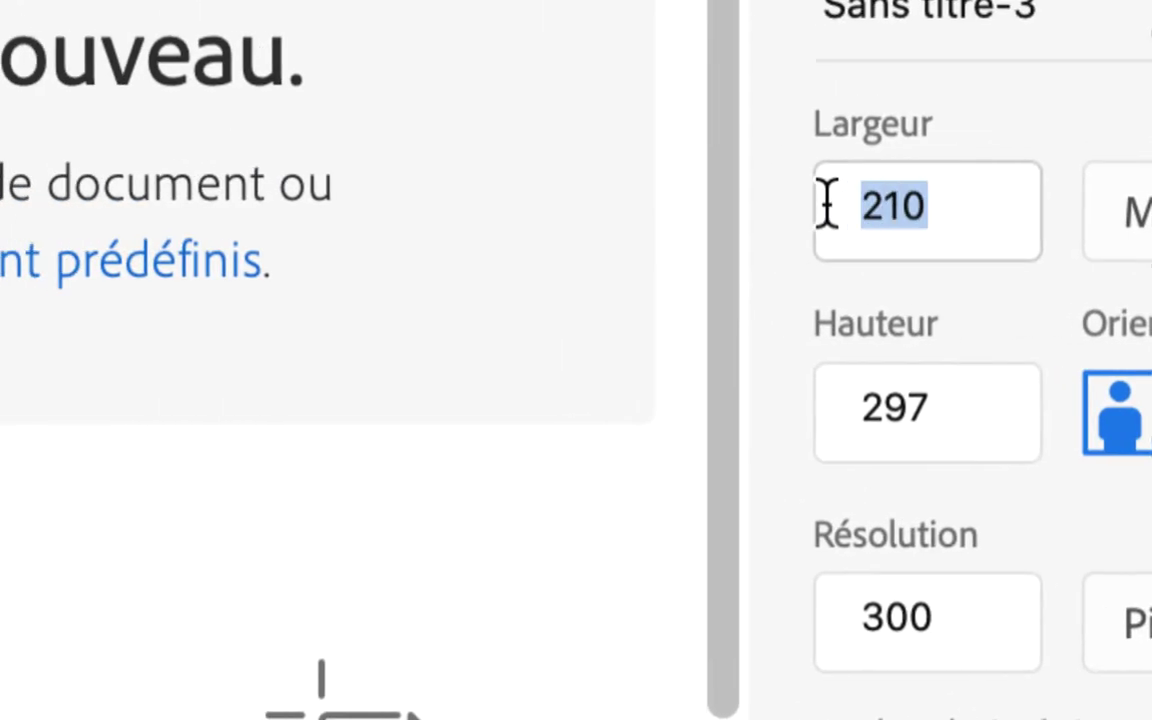
type("2000")
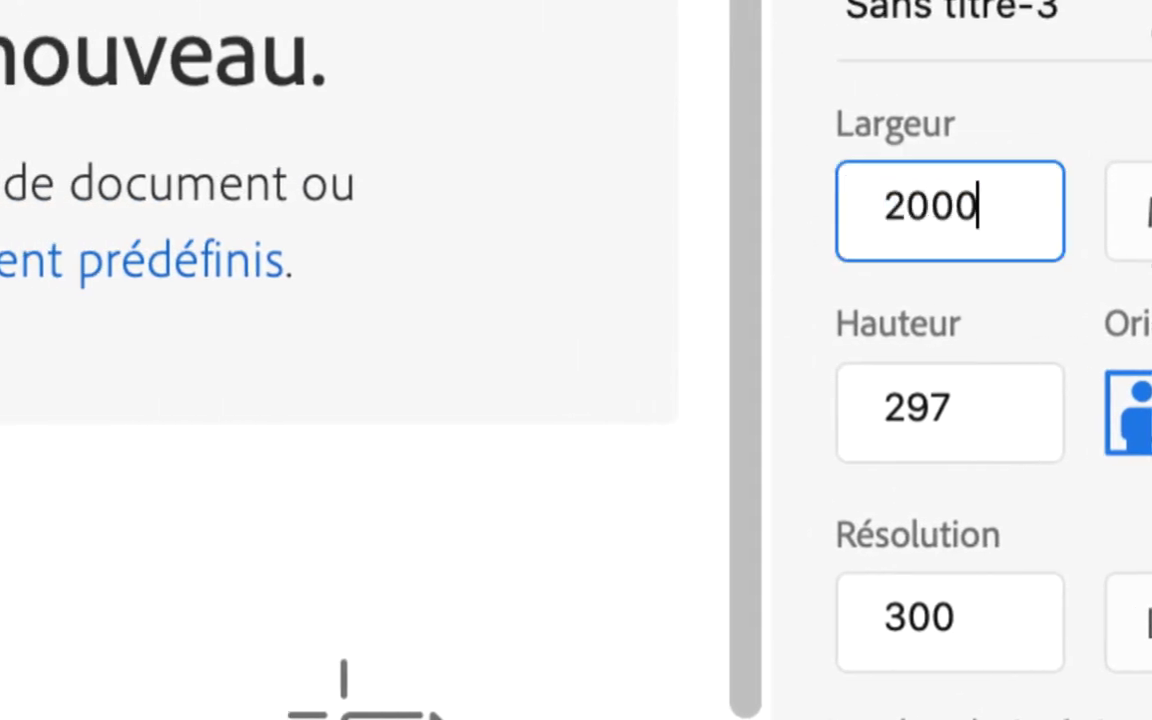
key("Tab")
left_click_drag(945, 408, 849, 402)
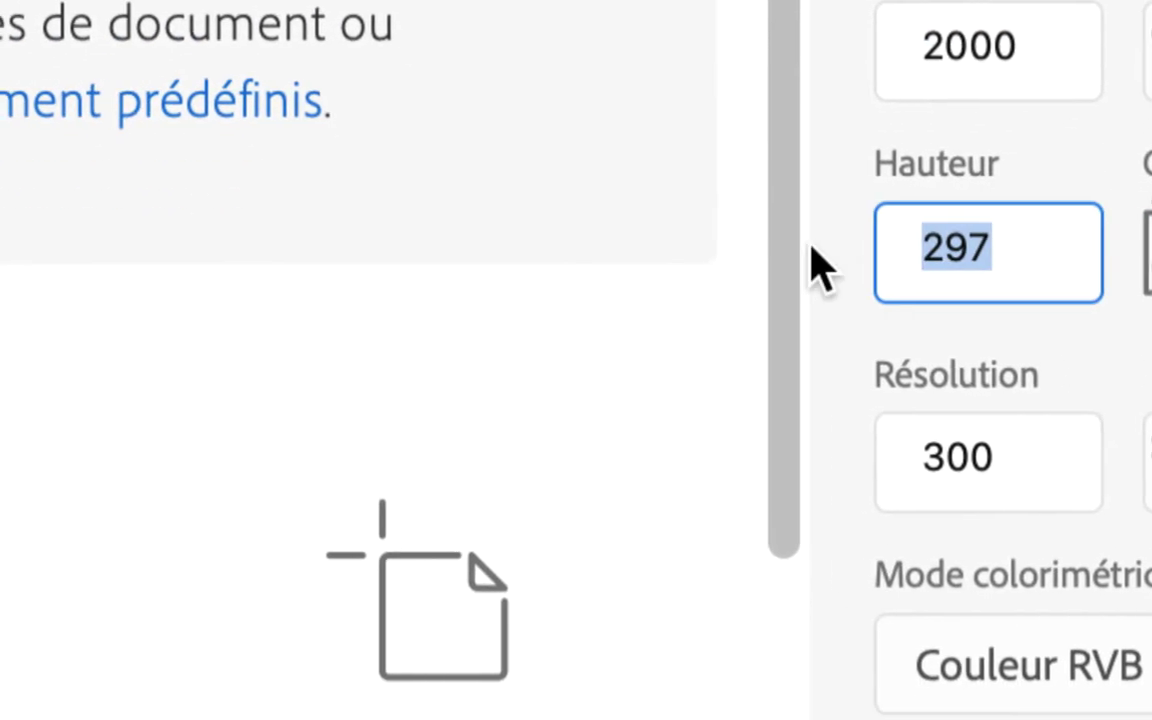
type("3000")
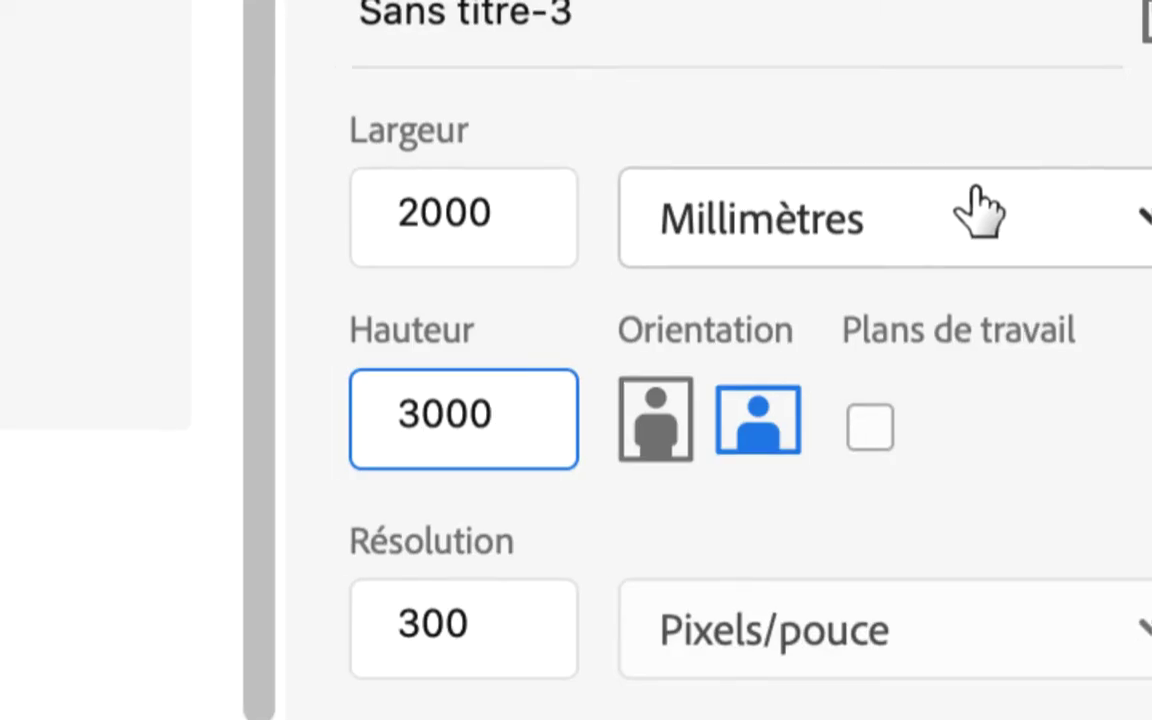
left_click(976, 195)
left_click(968, 235)
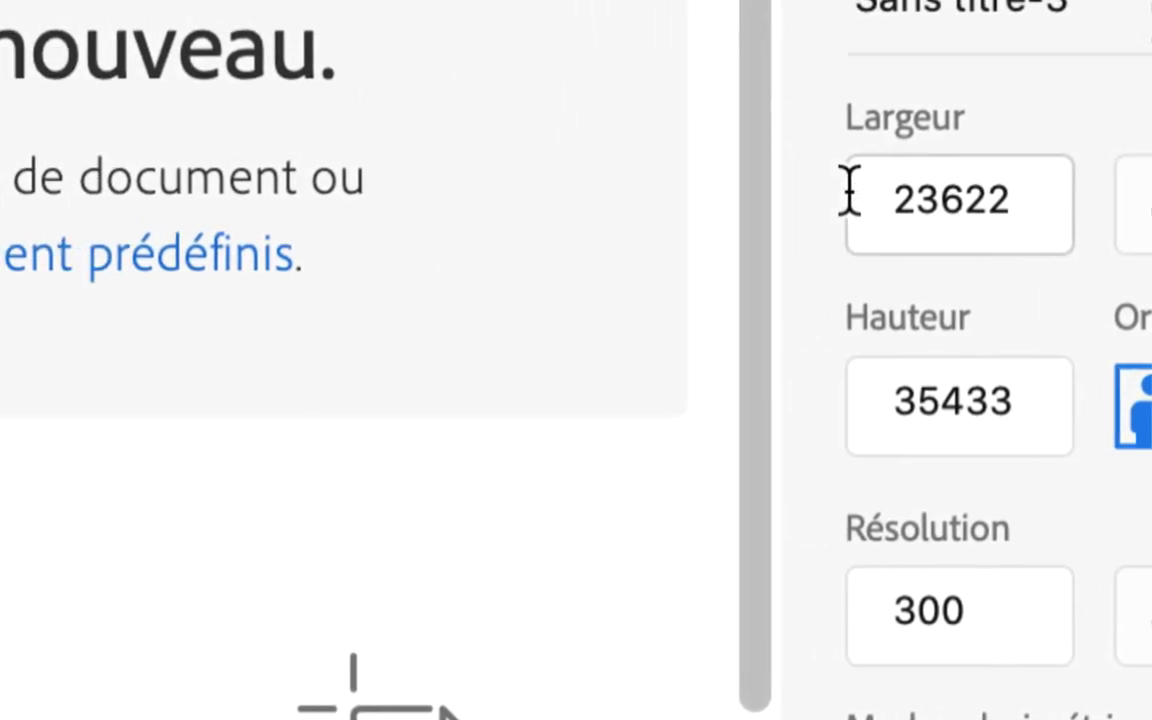
Set the width to 2000 px and the height to 3000 px, and create the document.
left_click(852, 195)
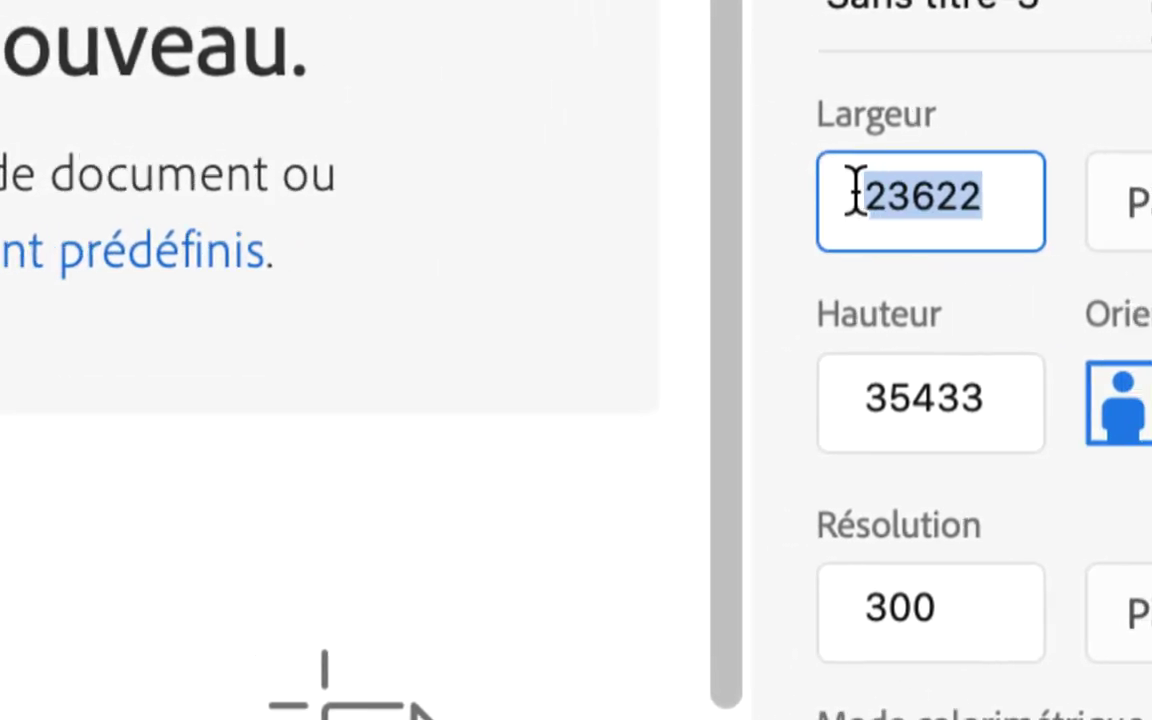
type("2000")
key("Tab")
key("Tab")
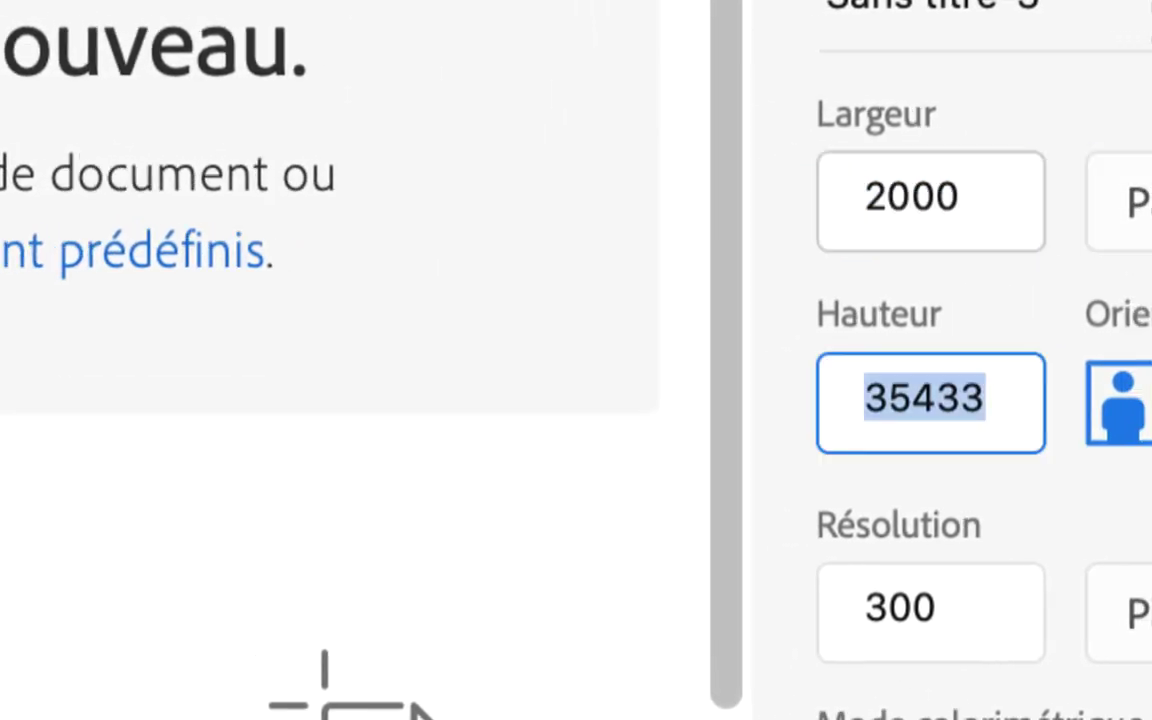
type("3000")
key("Tab")
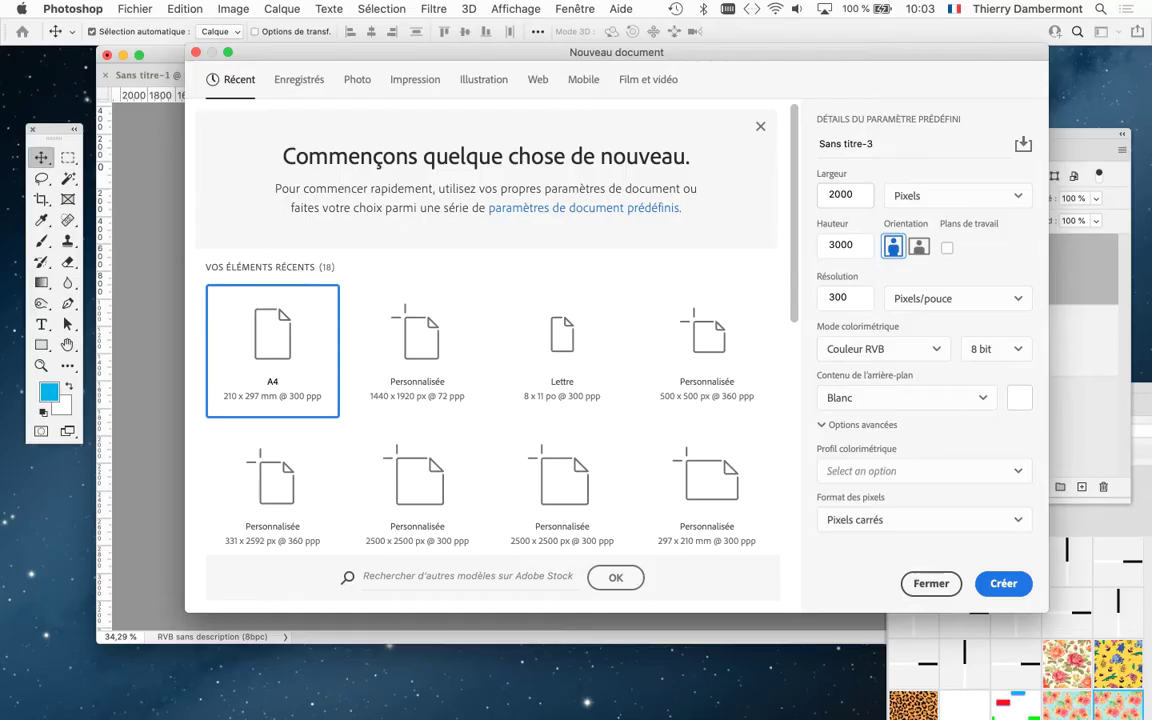
key("Return")
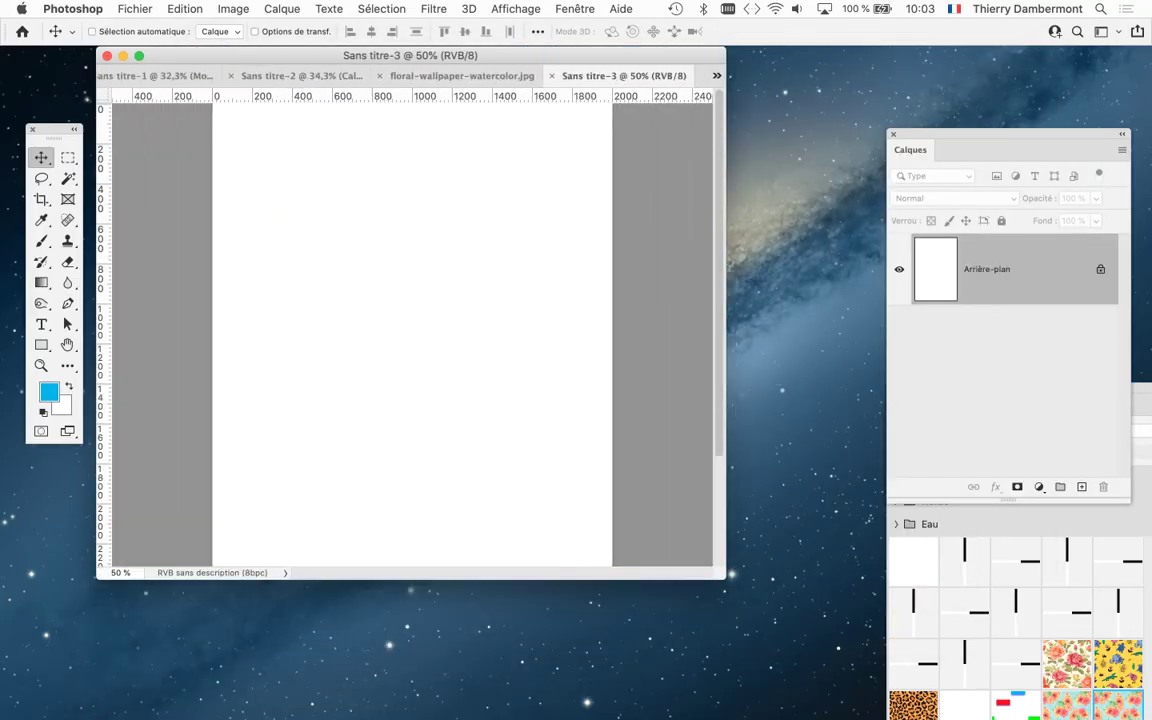
Set the foreground colour to green #31e697 and fill the blank background with it.
left_click(49, 392)
left_click(504, 263)
left_click(660, 138)
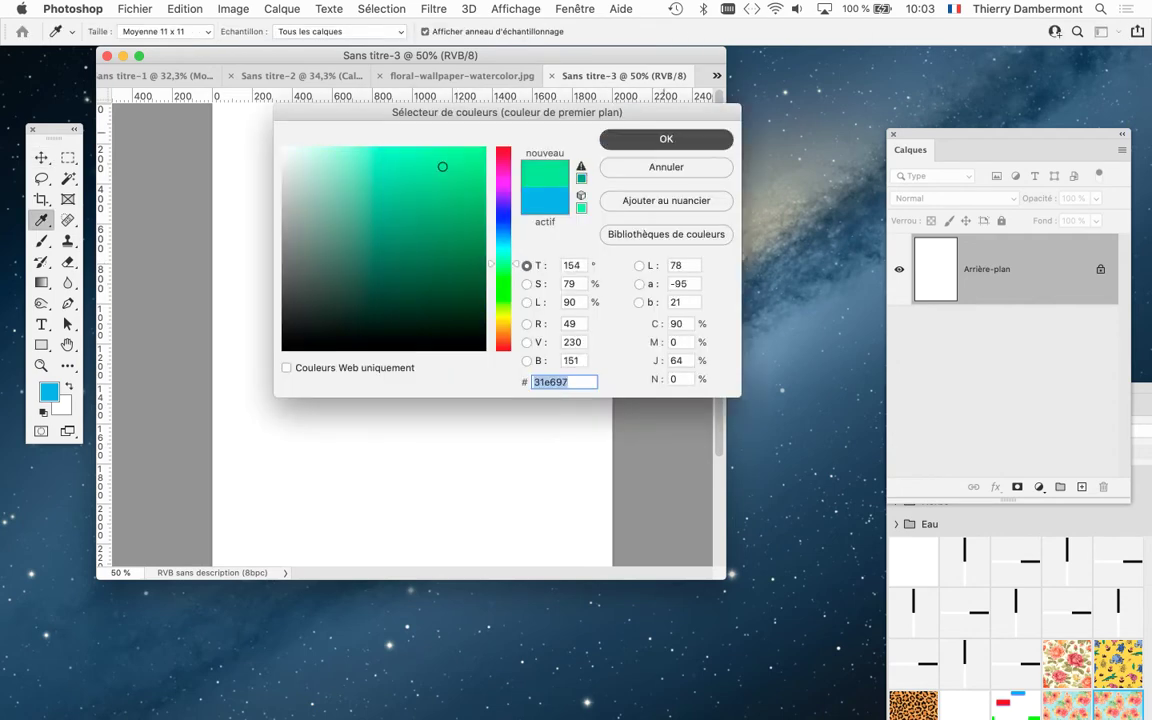
key("alt+BackSpace")
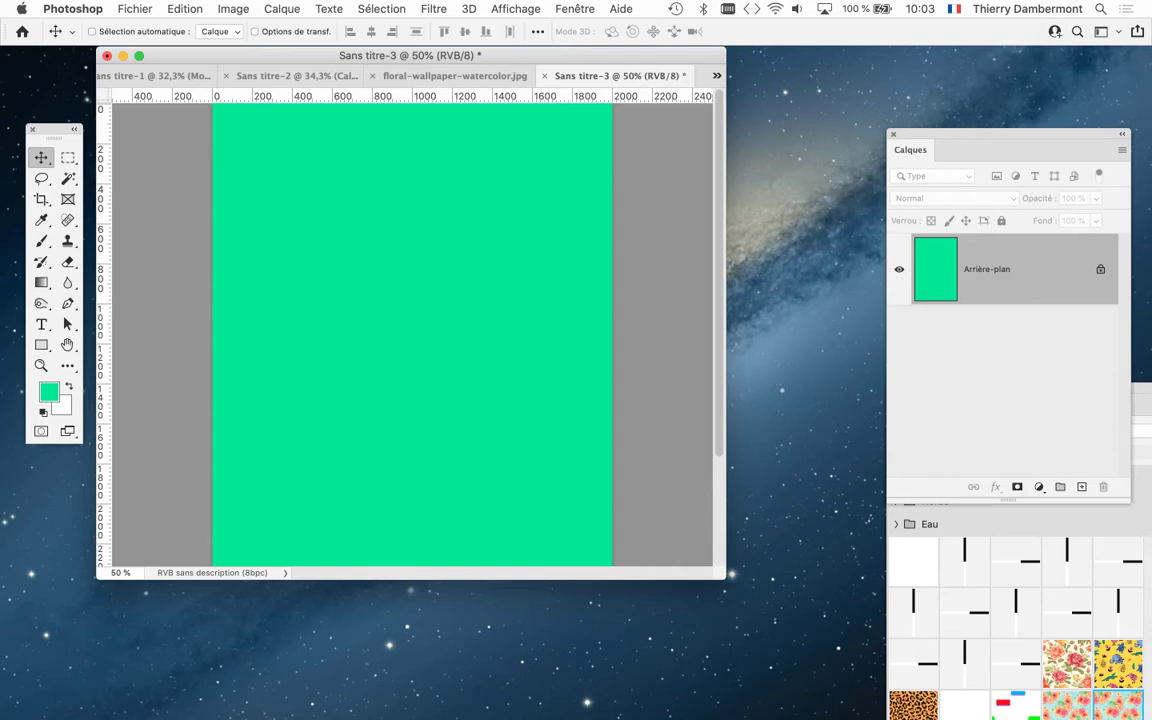
left_click_drag(725, 579, 650, 696)
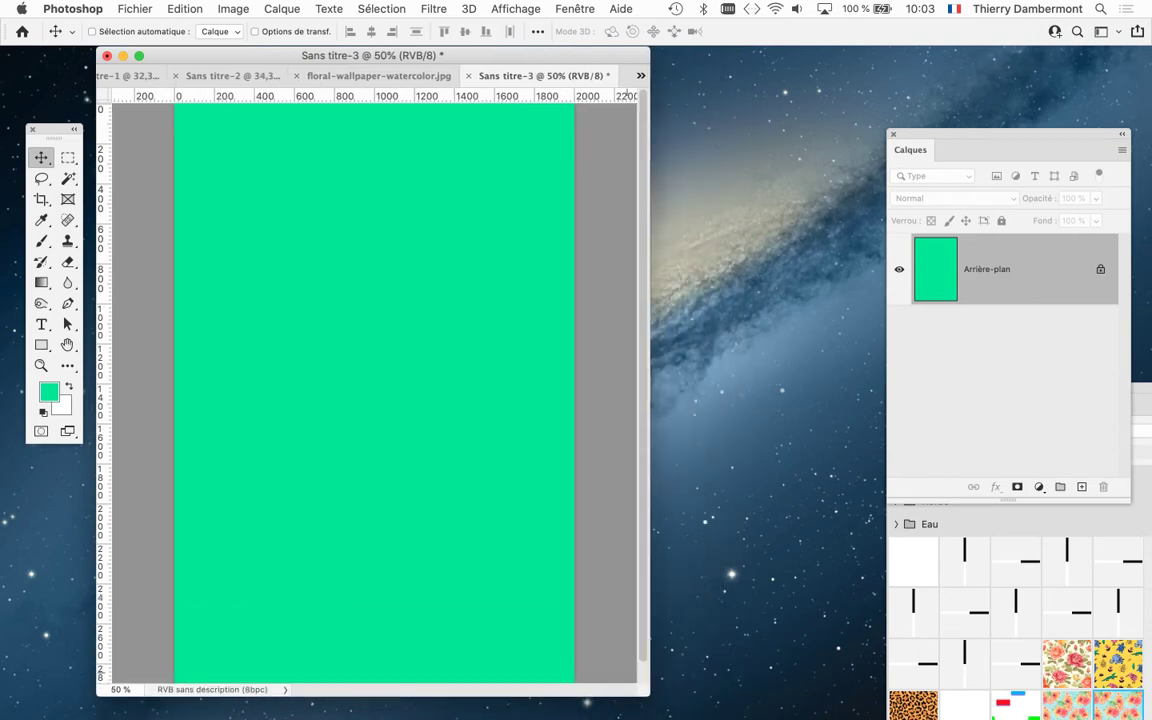
key("super+0")
scroll(374, 393, "down", 3)
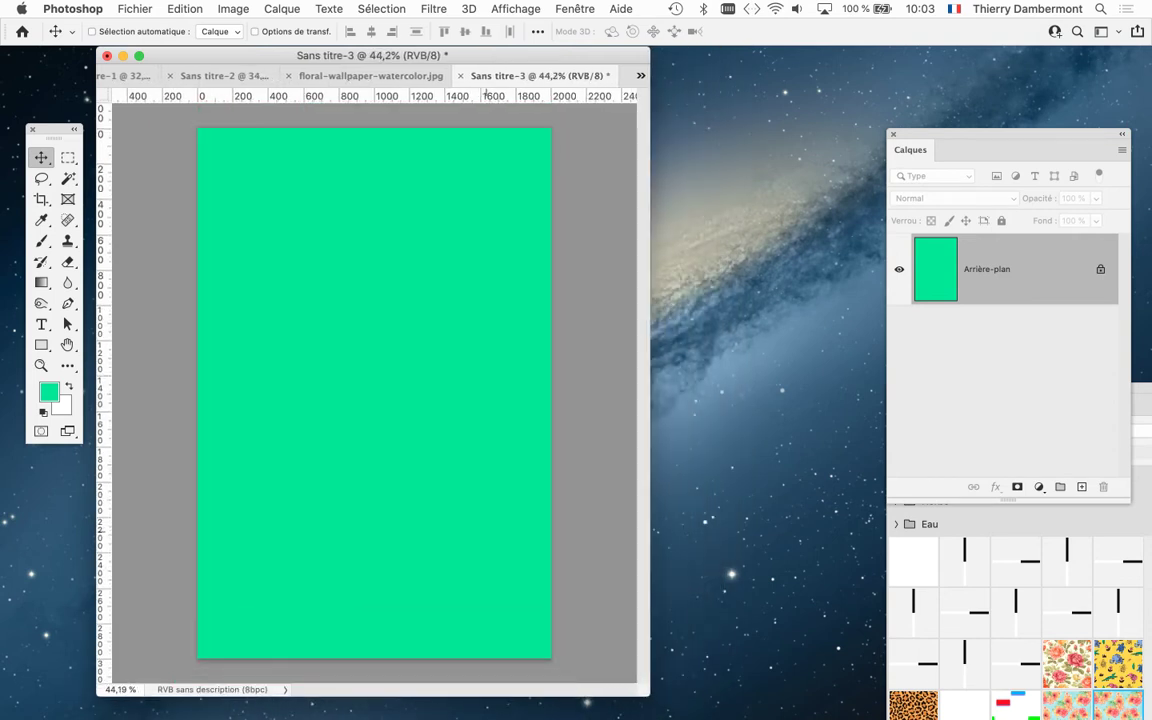
scroll(374, 393, "down", 2)
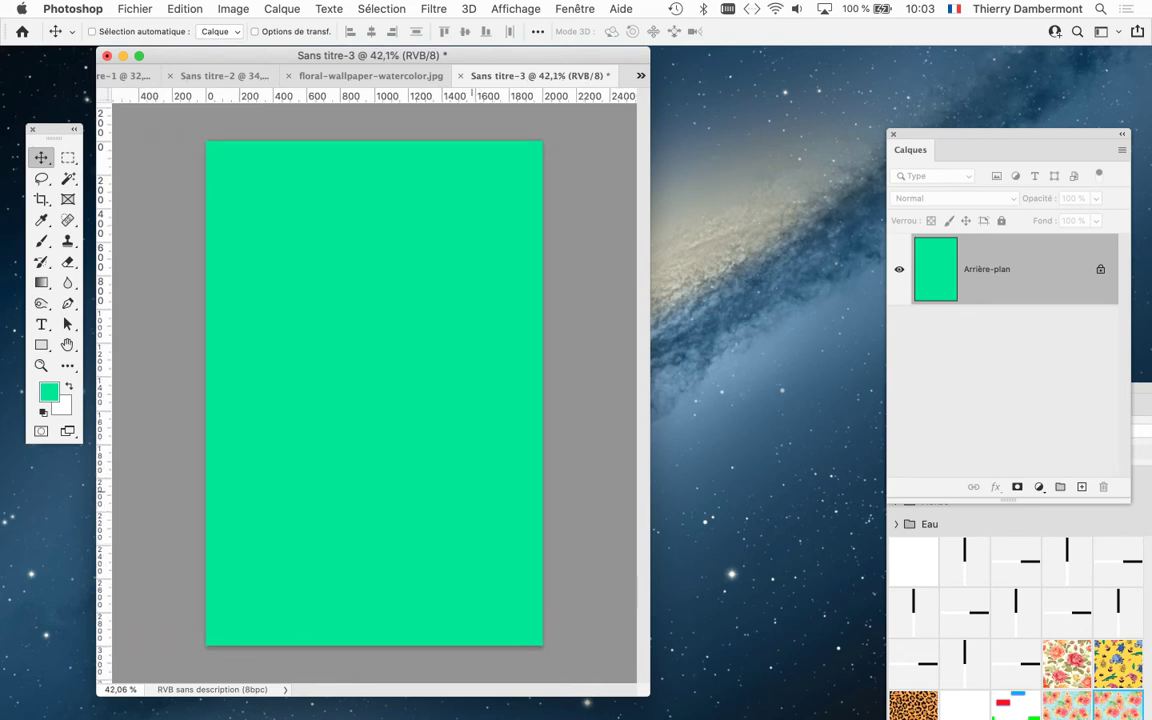
Start another new document and set its measurement unit to pixels.
left_click(140, 8)
left_click(135, 33)
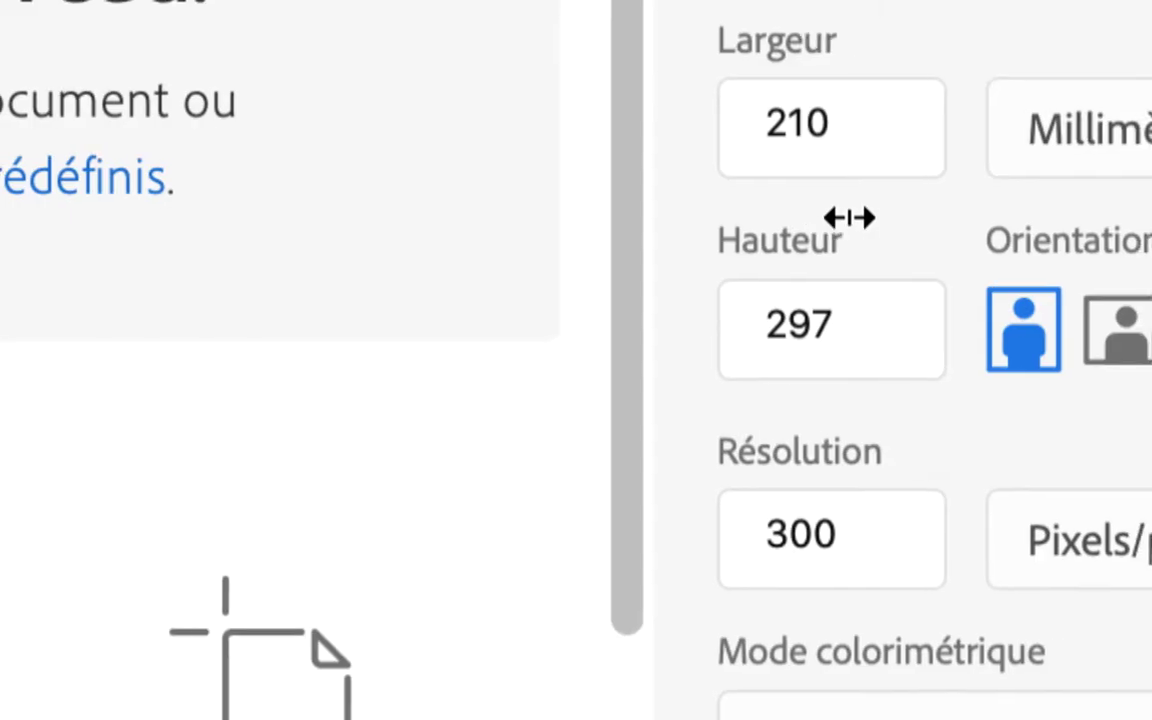
left_click_drag(848, 193, 811, 197)
left_click(940, 225)
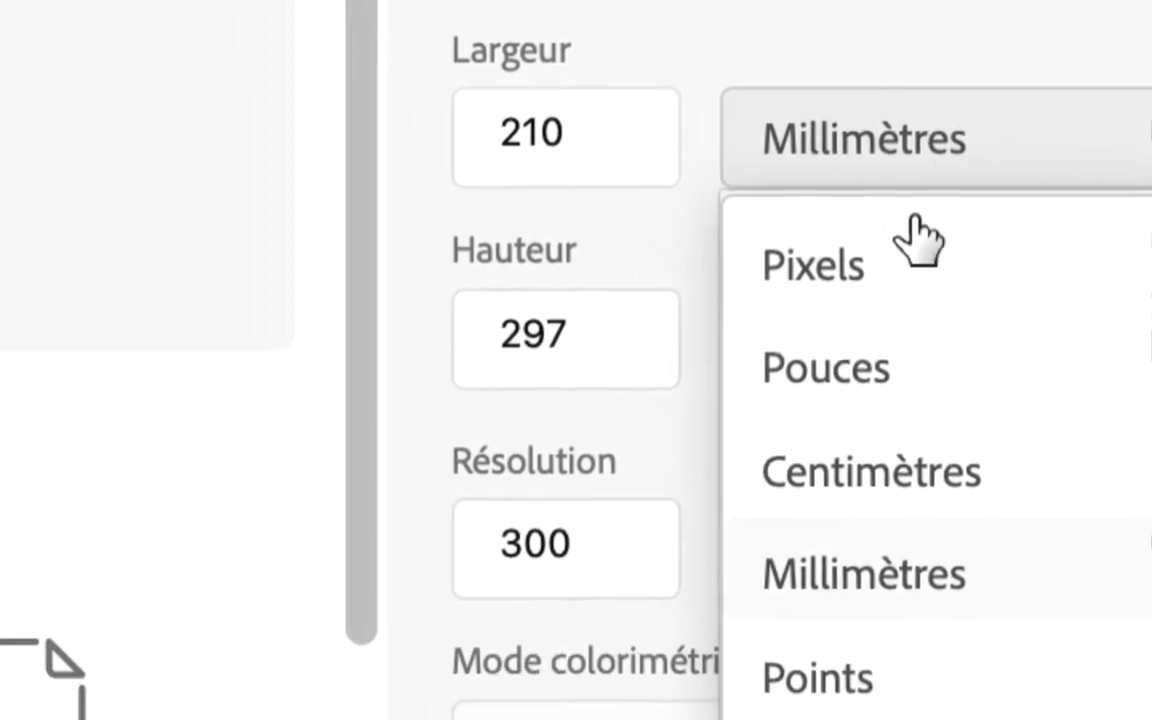
left_click(833, 290)
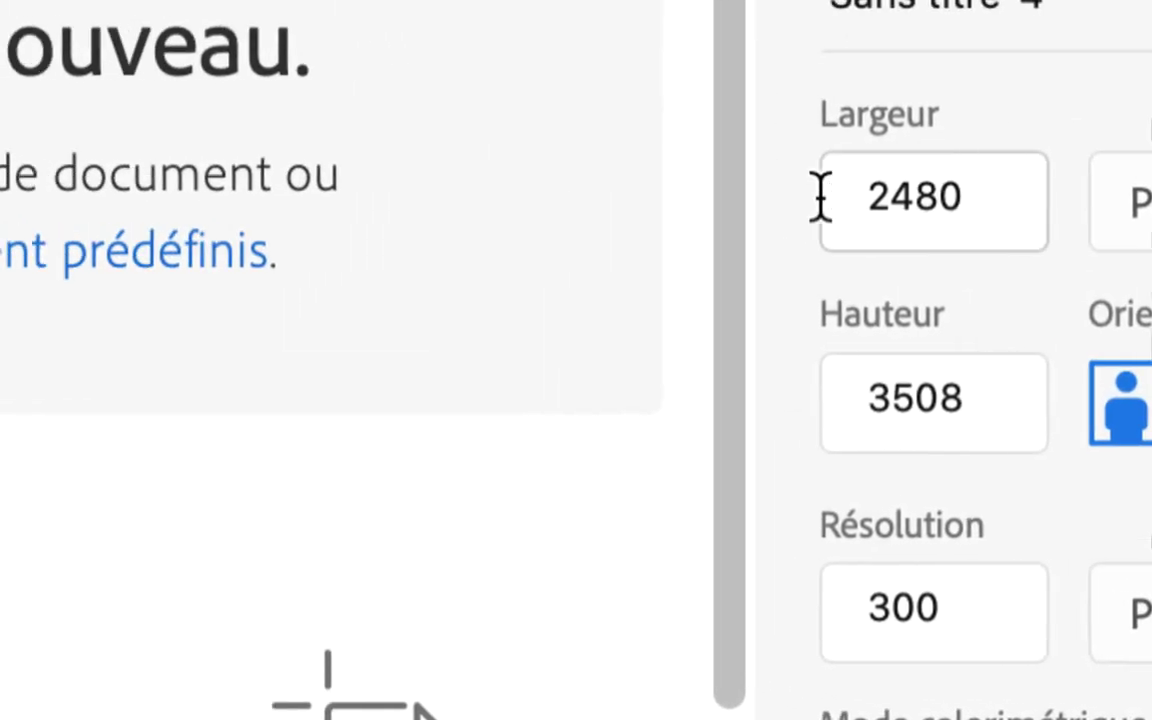
Set the width and height both to 5000 px and create the square document.
double_click(908, 195)
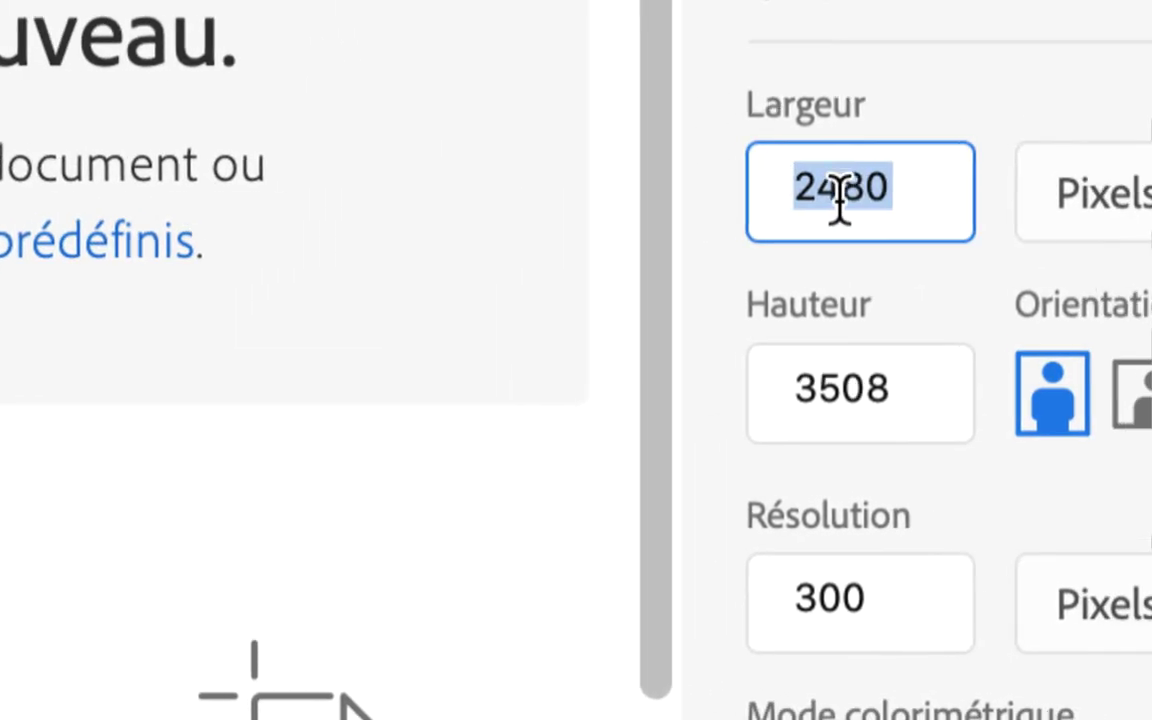
type("5000")
key("Tab")
key("Tab")
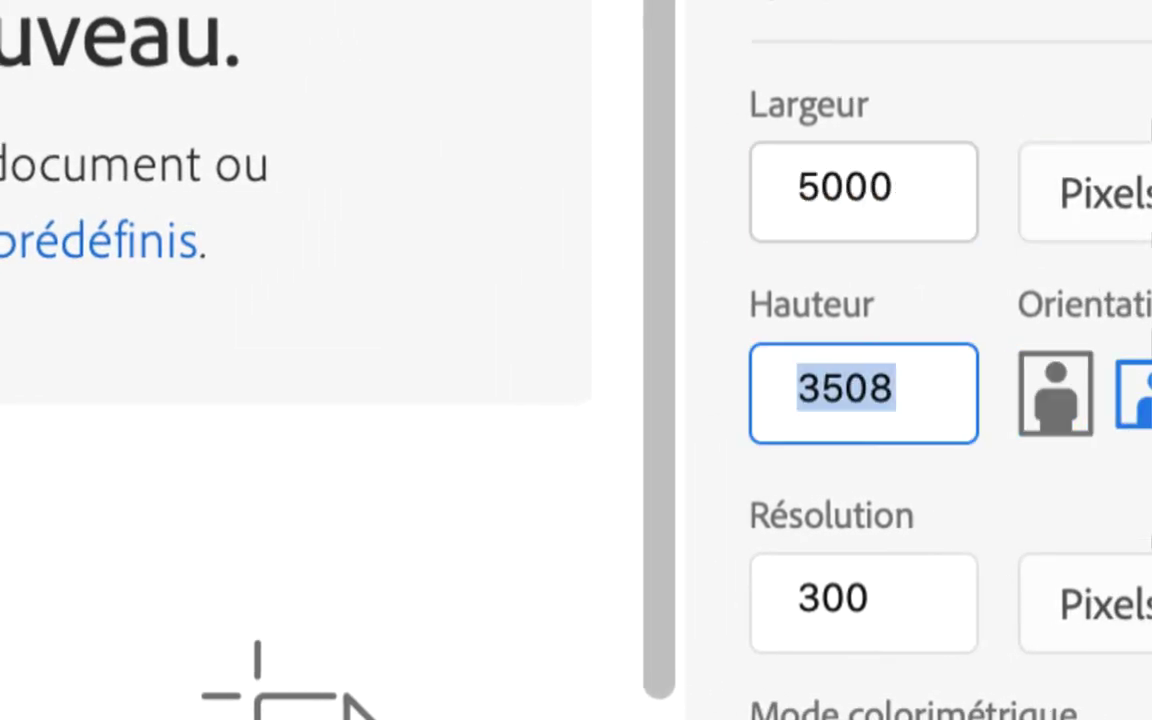
type("5000")
key("Tab")
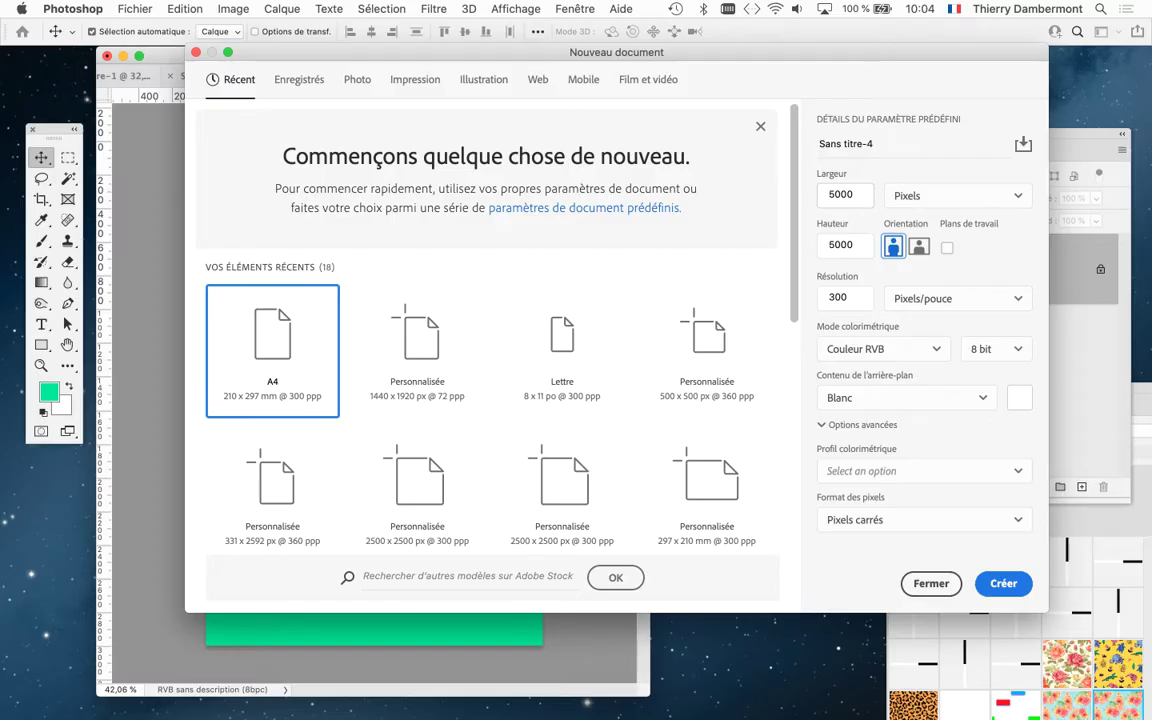
key("Return")
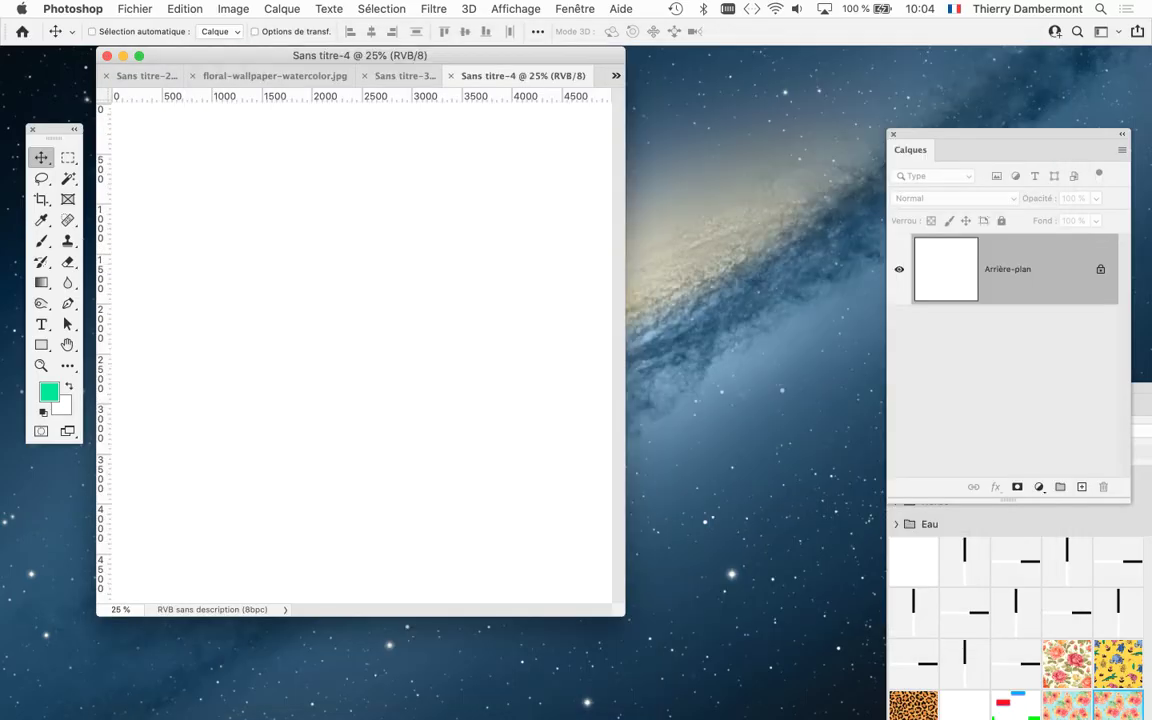
scroll(516, 408, "down", 2)
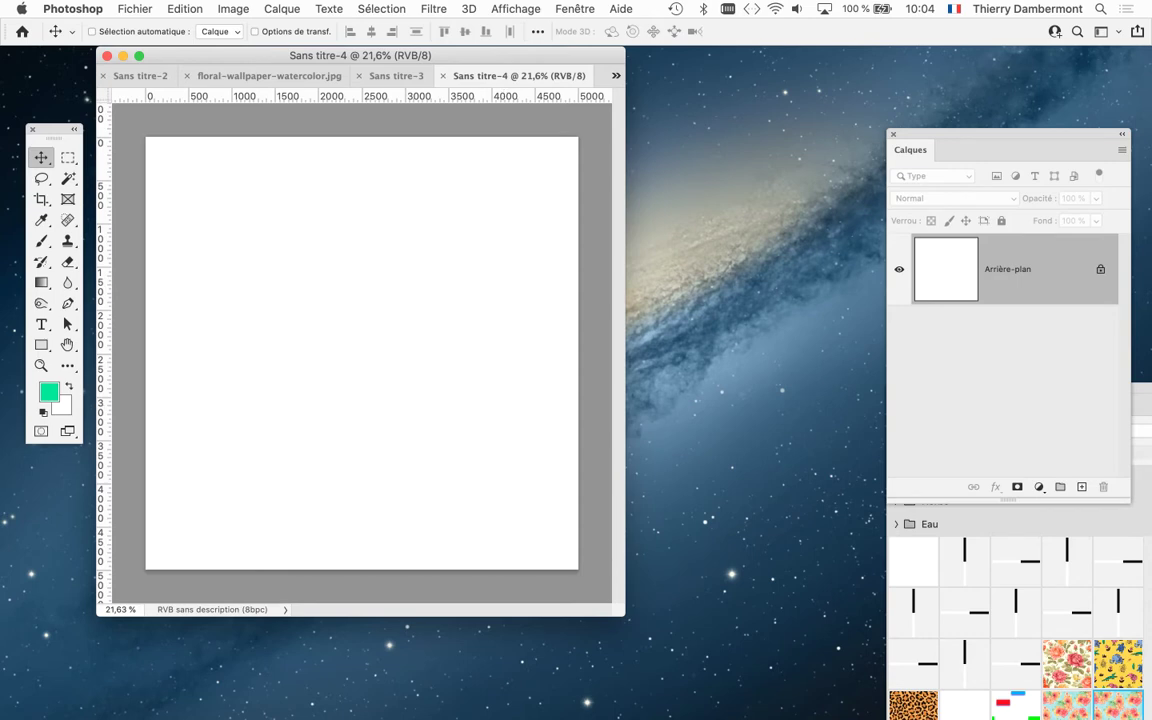
Fill the square document's background with the turquoise floral pattern in Normal mode at 100 % opacity.
left_click_drag(1141, 390, 864, 53)
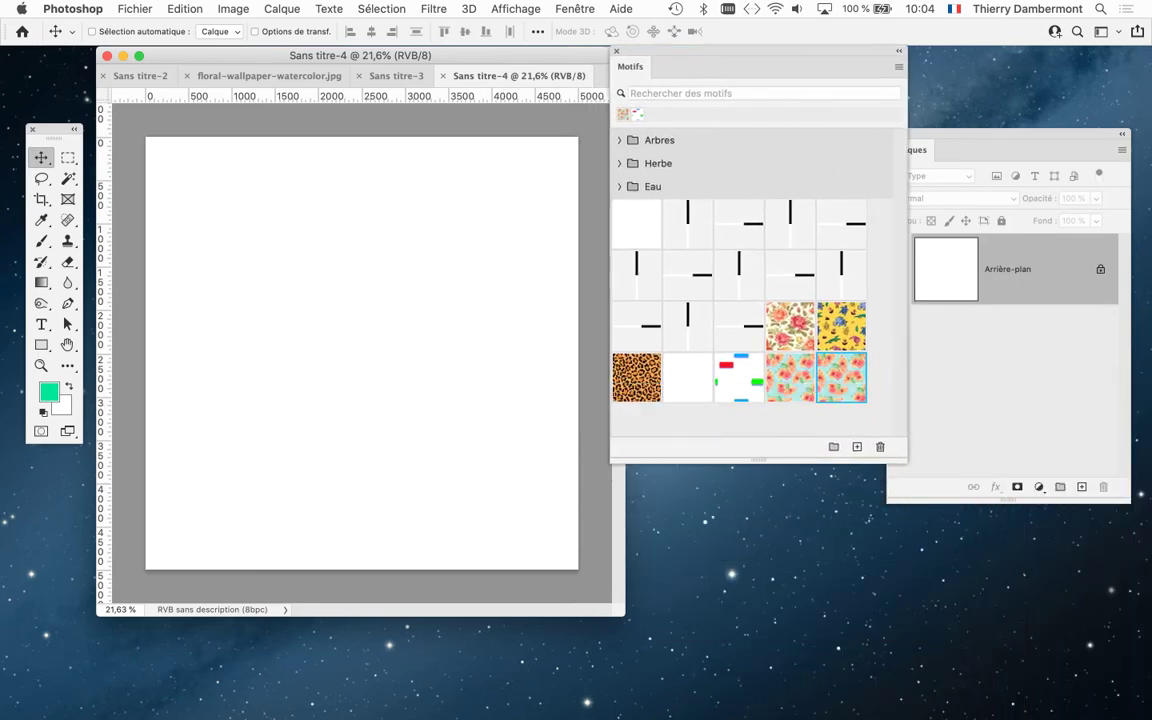
left_click(165, 8)
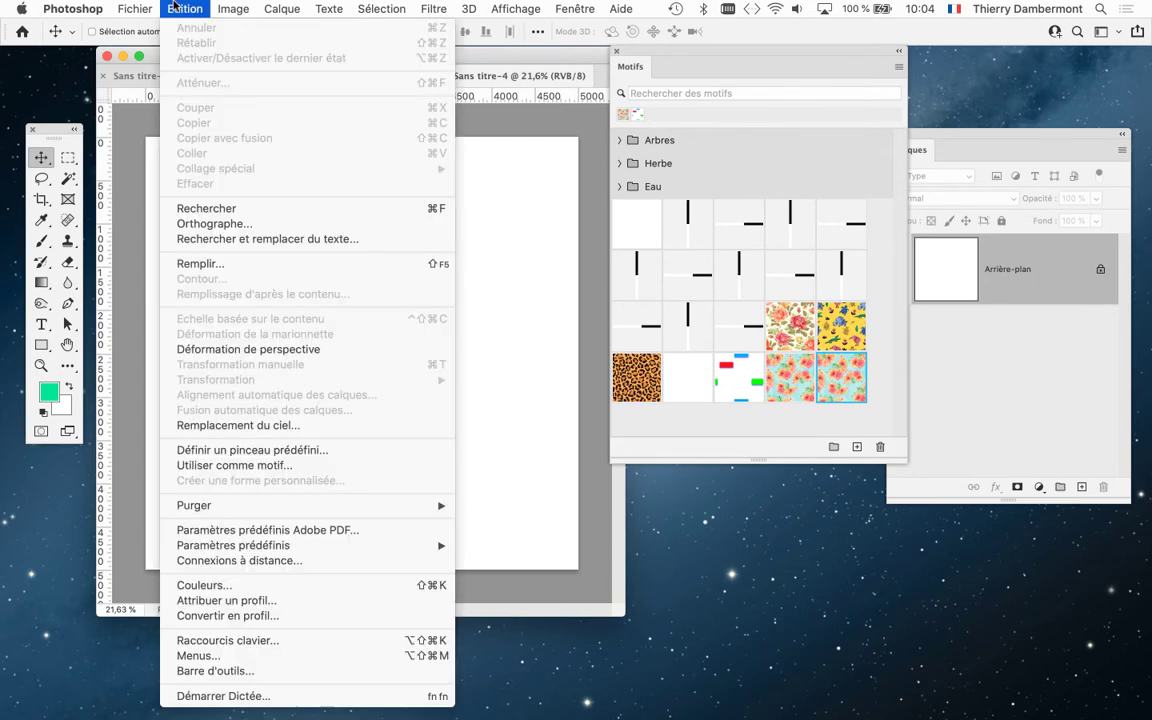
left_click(211, 266)
left_click(319, 263)
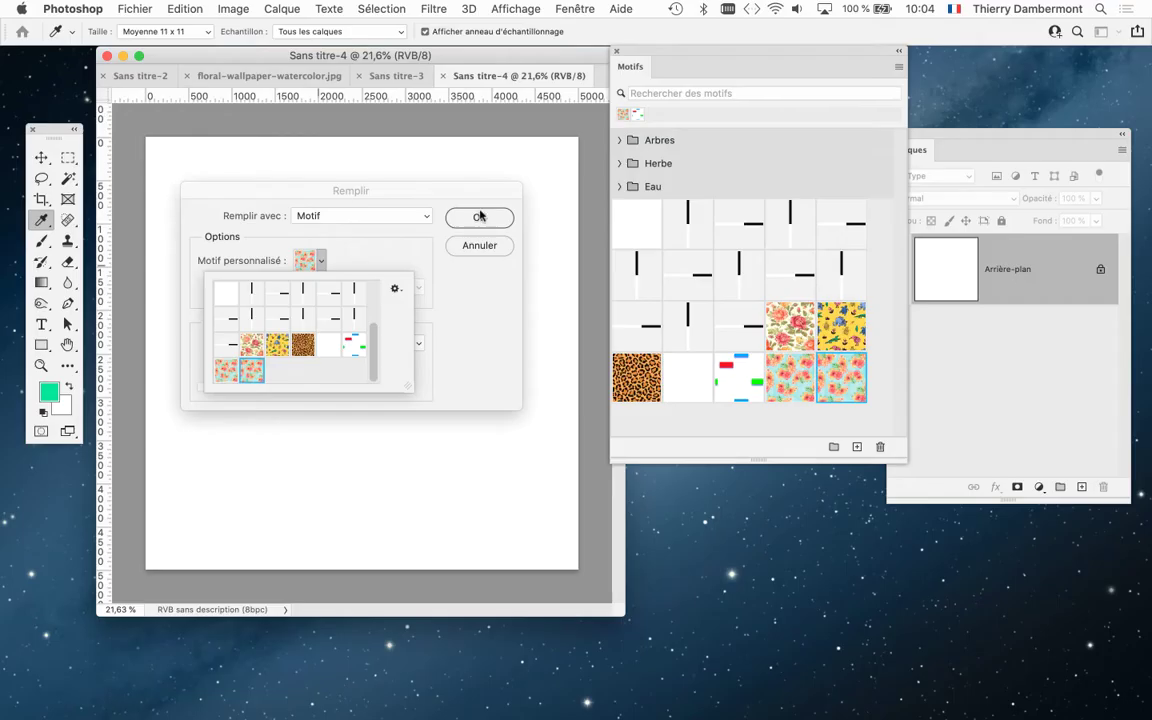
left_click(480, 218)
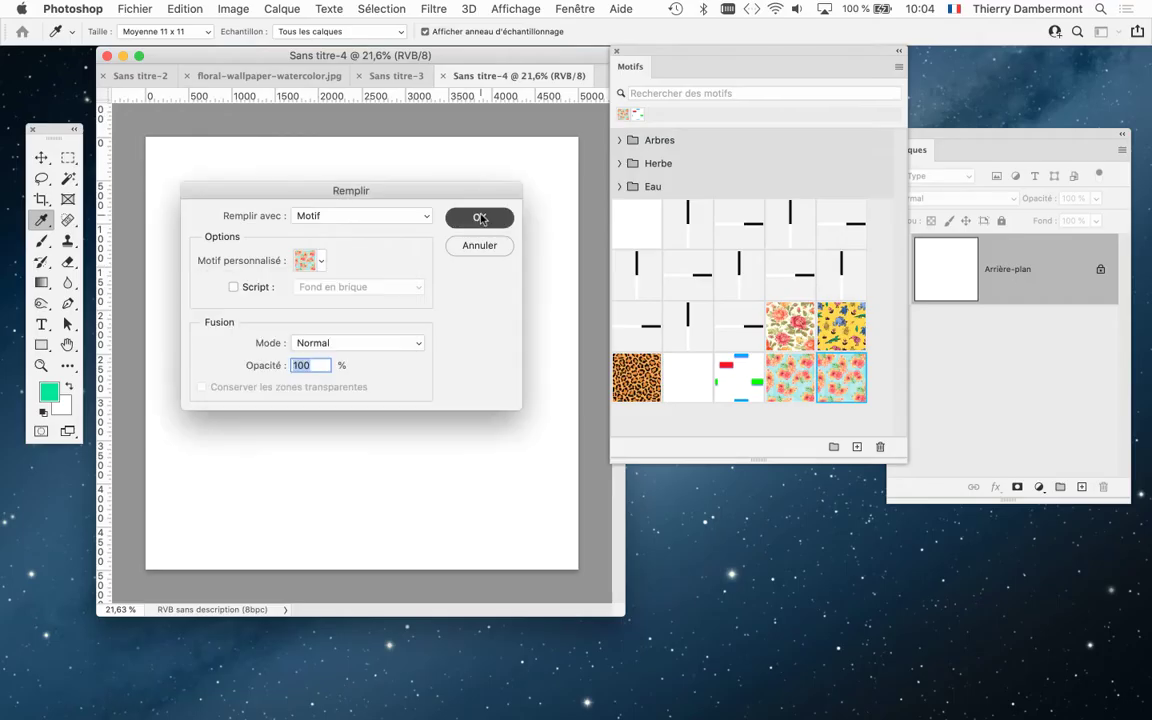
left_click(480, 218)
left_click(480, 218)
key("v")
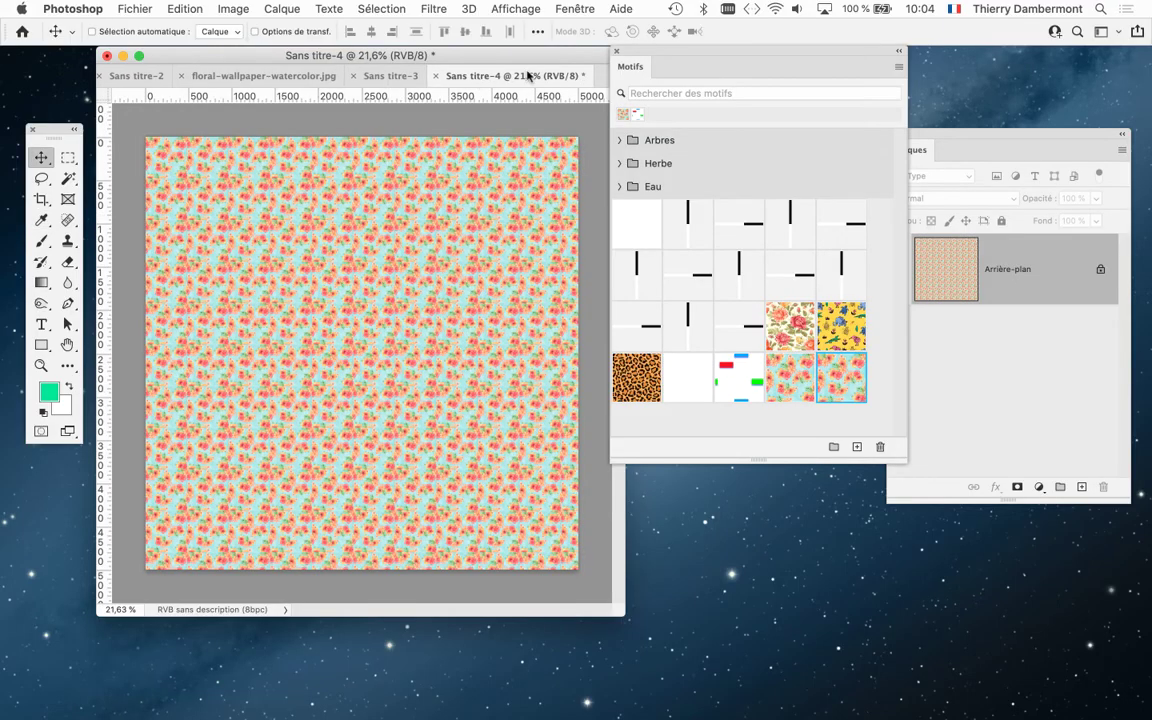
left_click_drag(647, 53, 882, 540)
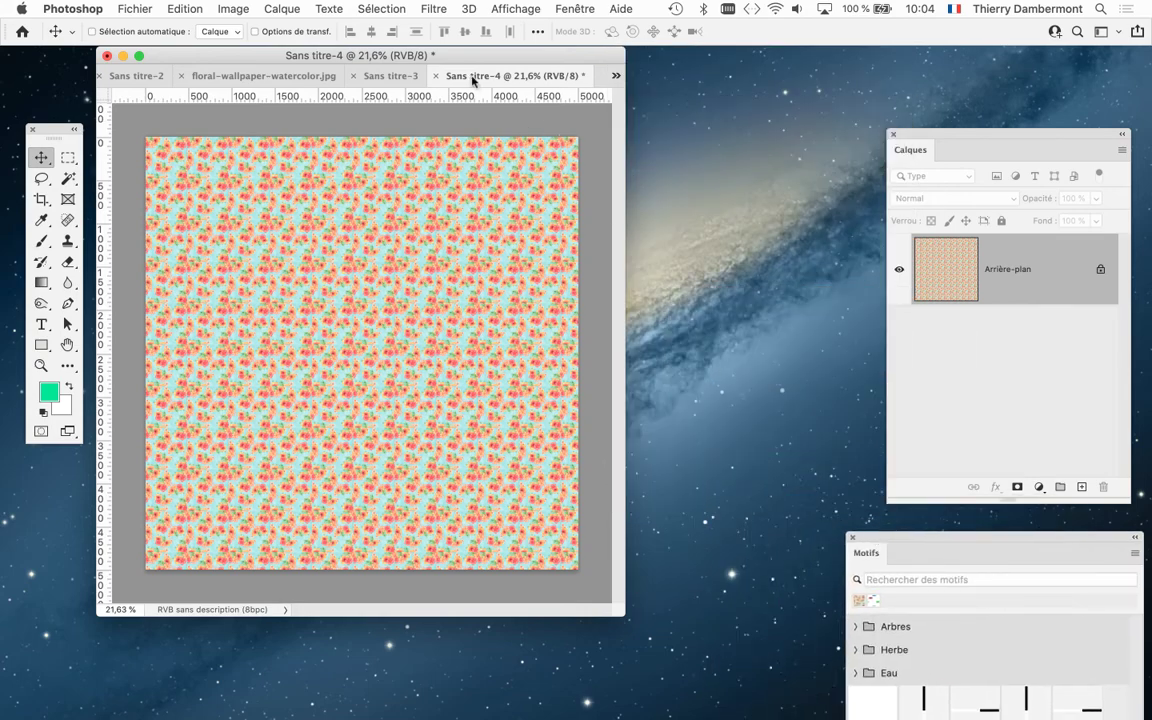
Detach Sans titre-4 into its own window and copy its floral pattern into Sans titre-3 as a layer above the green background.
left_click_drag(476, 96, 721, 195)
left_click_drag(481, 76, 609, 161)
left_click_drag(55, 127, 493, 150)
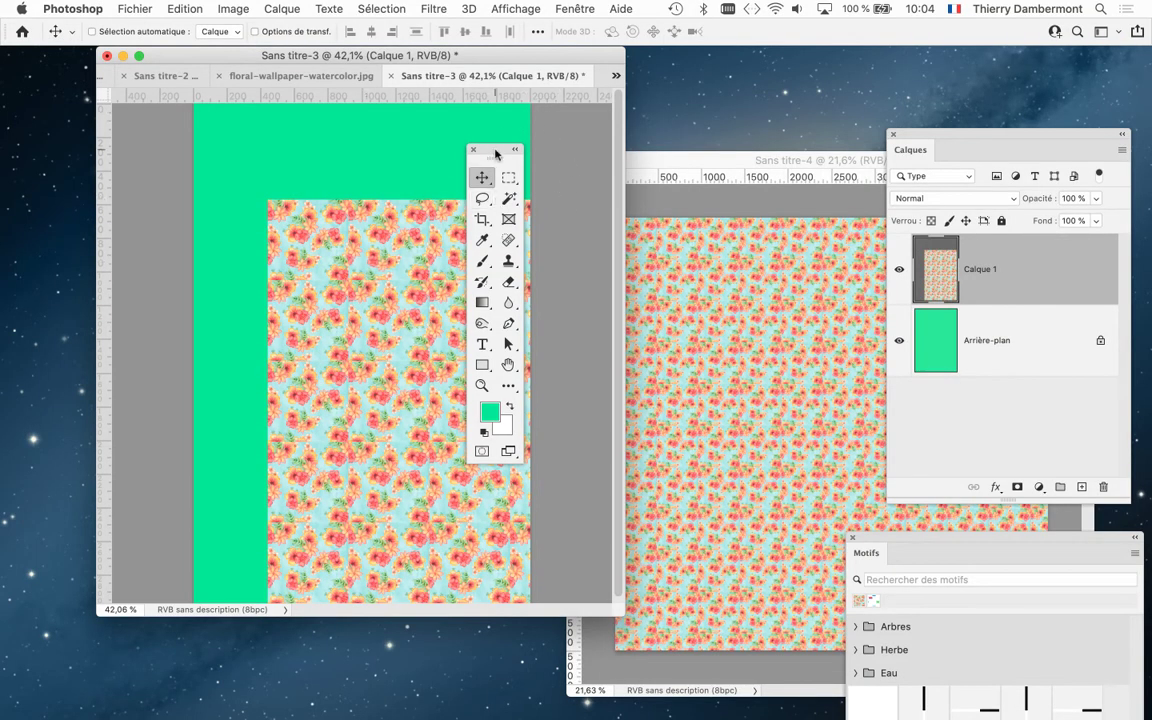
left_click_drag(494, 150, 49, 124)
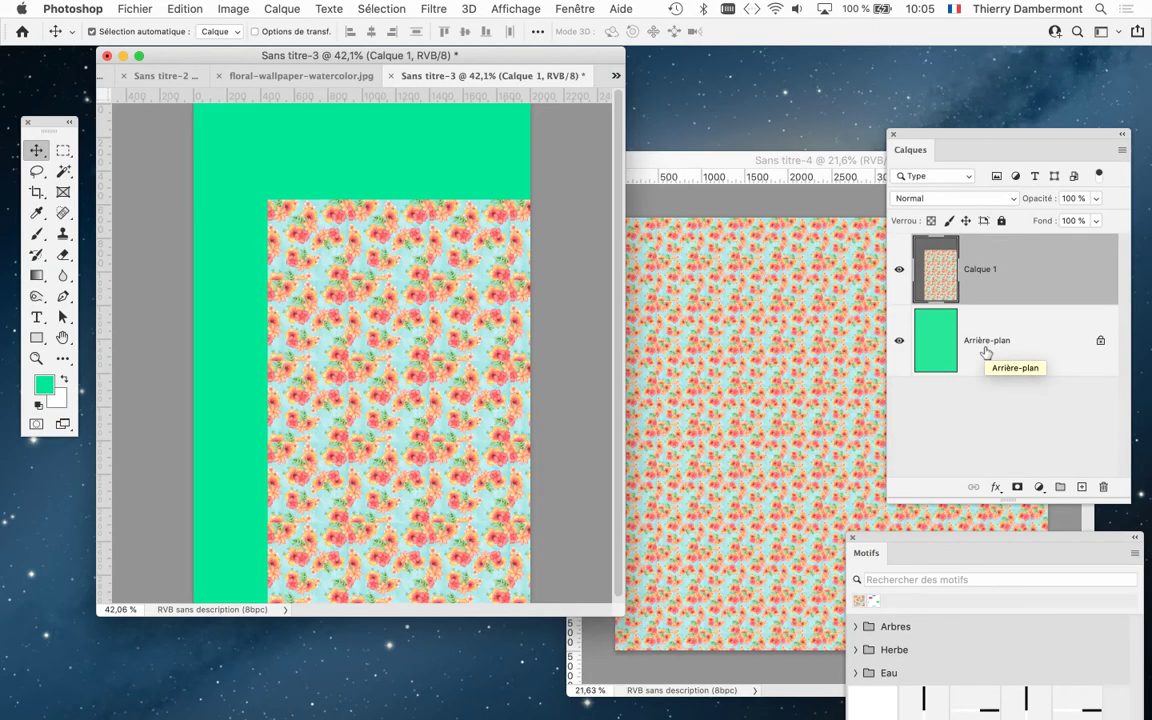
Switch to full-screen display and move the floral pattern layer until it covers the whole green canvas.
key("f")
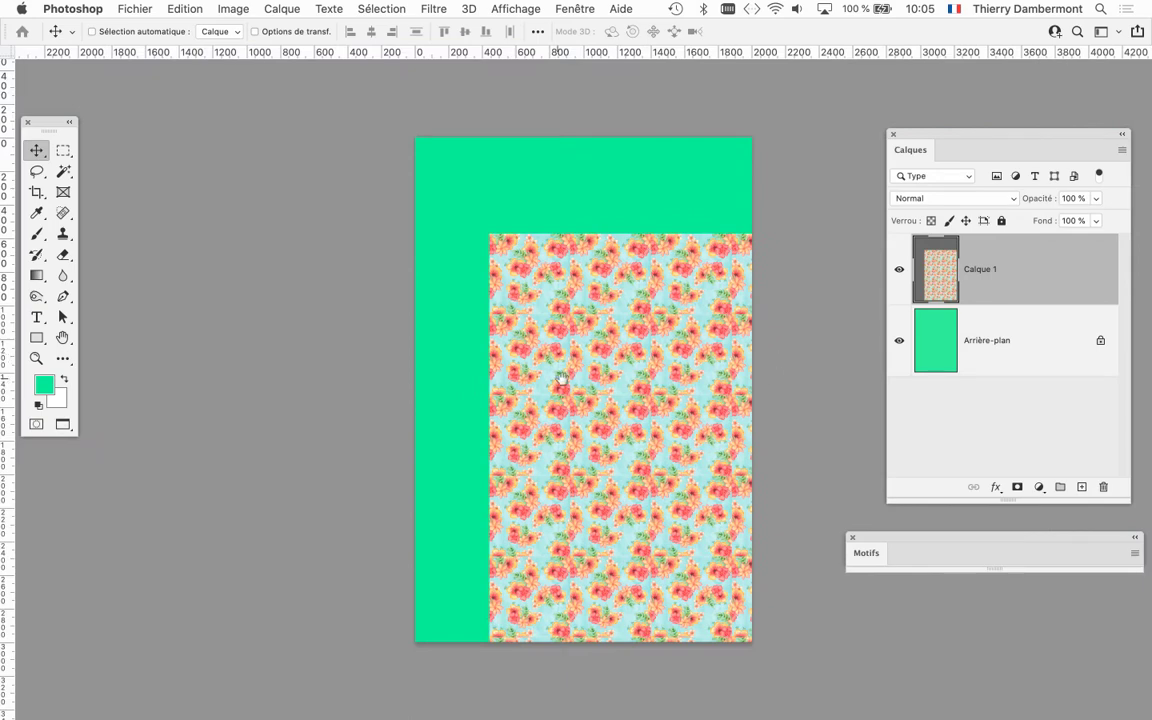
left_click_drag(558, 378, 303, 287)
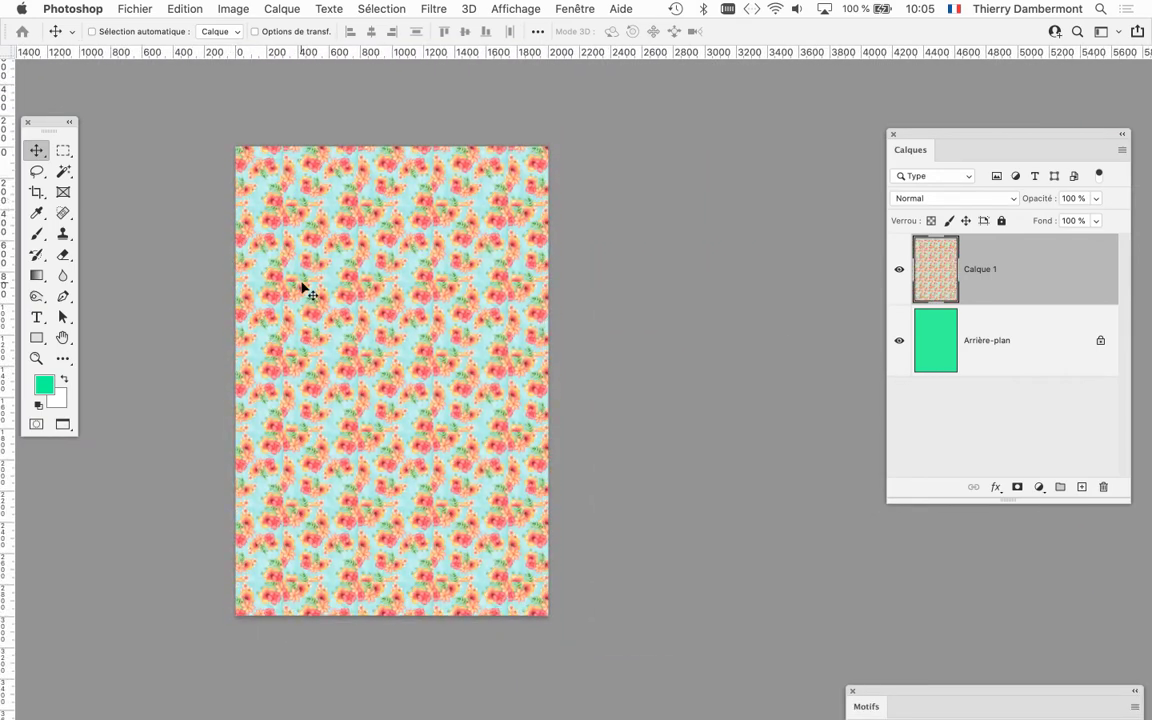
Free-transform the floral layer: centre it at about X 1076, Y 1054 px and distort both upper corners inward to just above the canvas.
scroll(351, 328, "down", 1)
key("super+t")
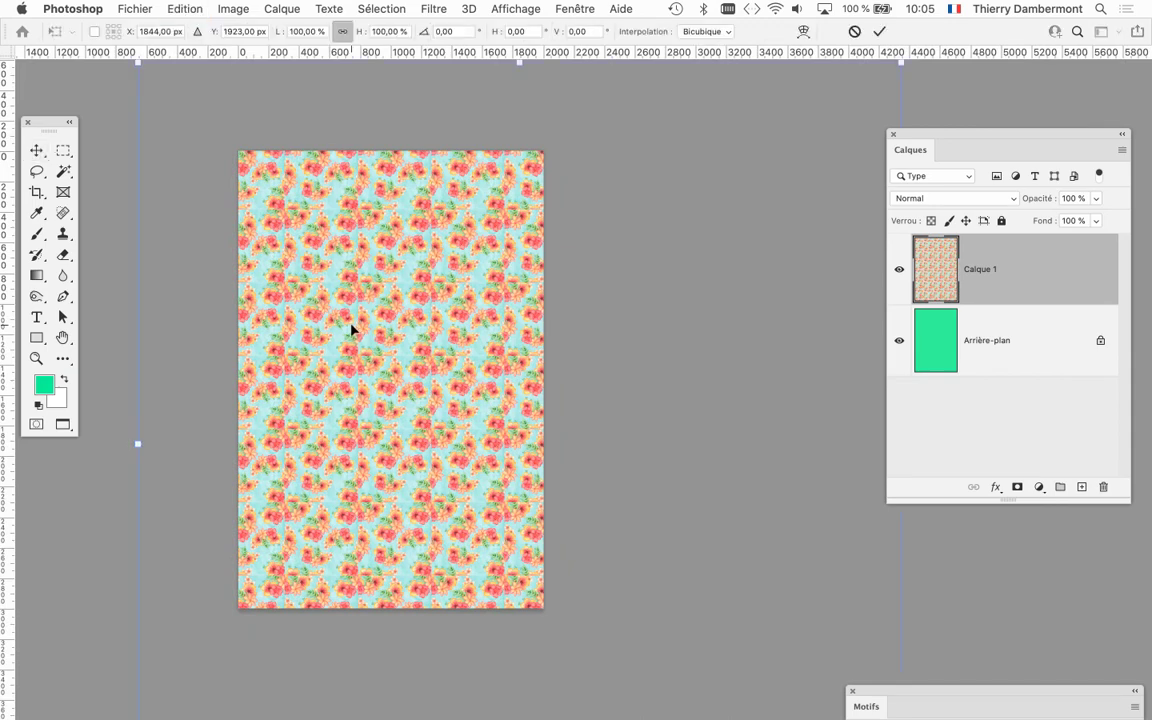
scroll(432, 350, "down", 3)
scroll(432, 350, "down", 5)
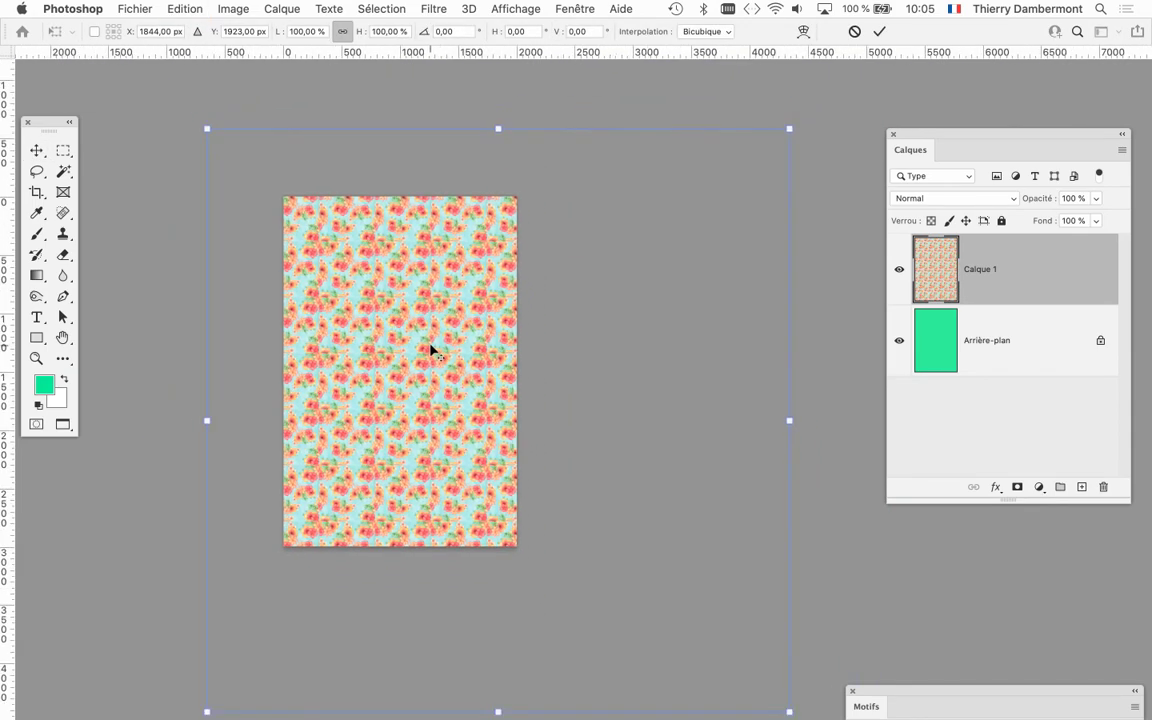
left_click_drag(432, 348, 372, 279)
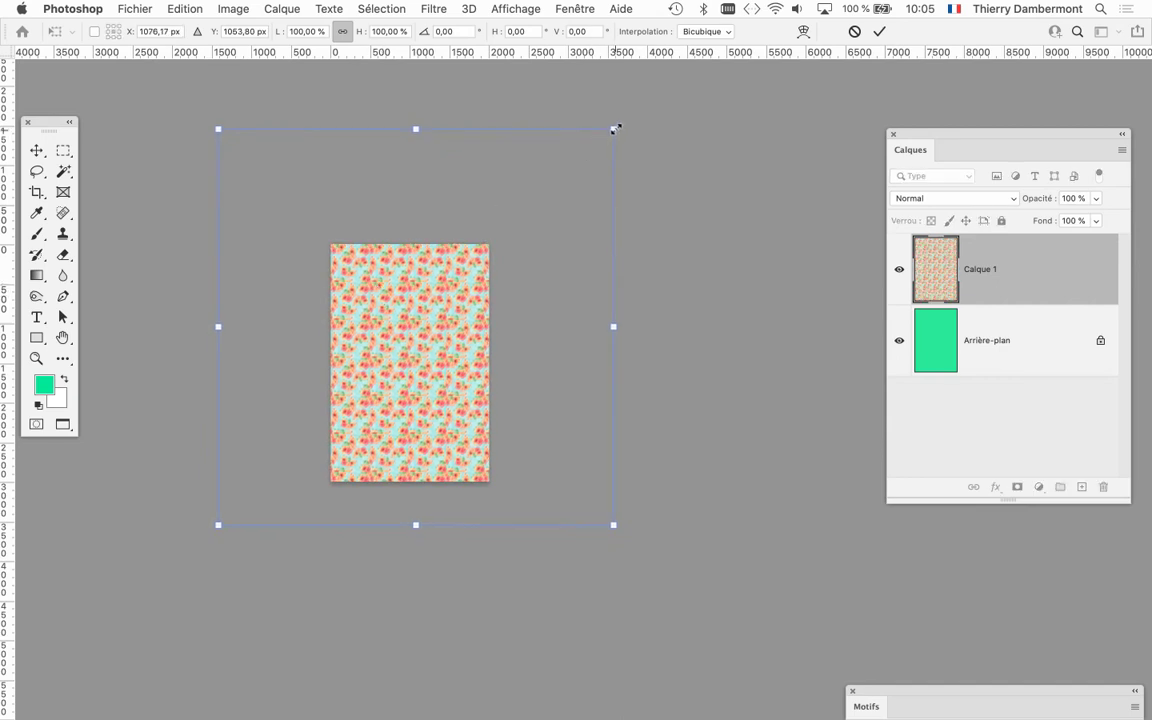
left_click_drag(613, 130, 522, 241)
left_click_drag(217, 131, 257, 233)
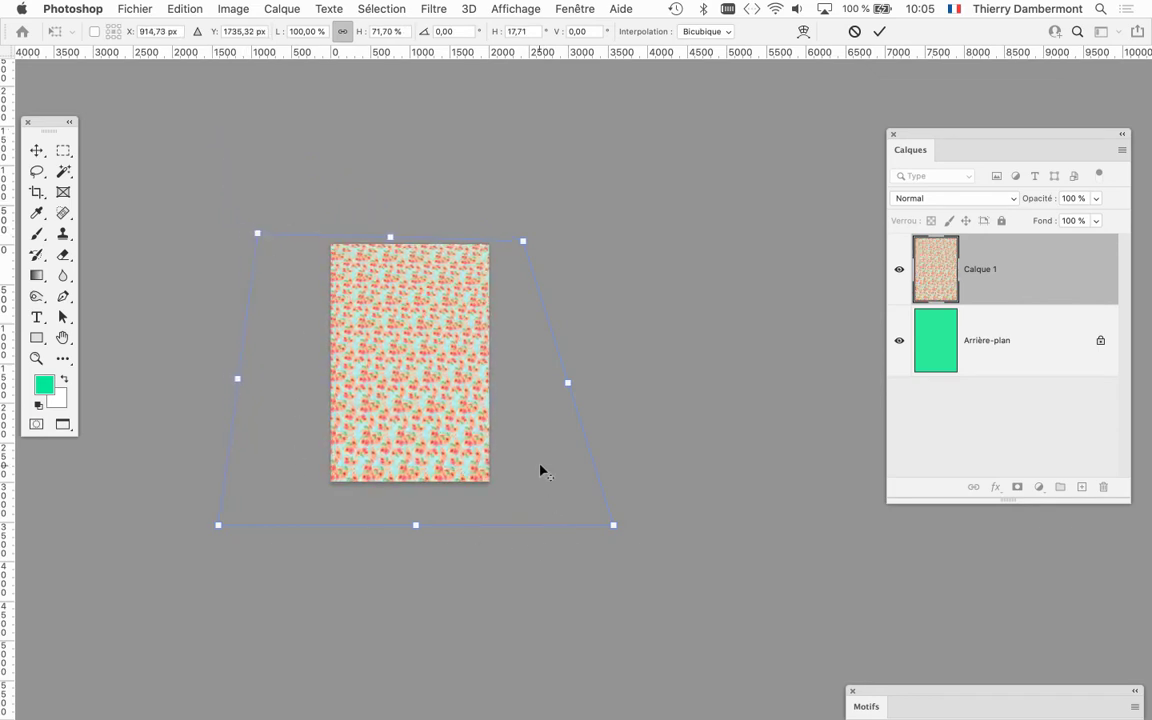
Distort the floral layer's two lower corners far outward on both sides, making its lower edge about 23,800 px wide just below the canvas.
key("super+minus")
key("super+minus")
left_click_drag(561, 469, 833, 474)
left_click_drag(329, 471, 75, 473)
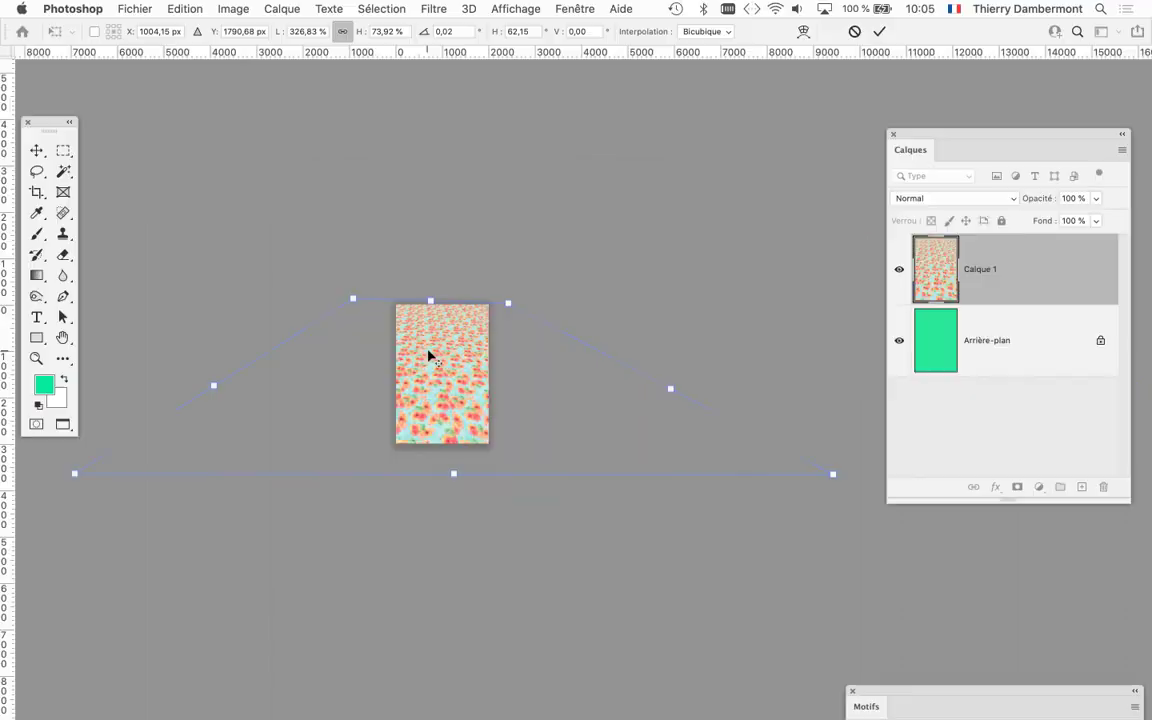
scroll(446, 378, "down", 3)
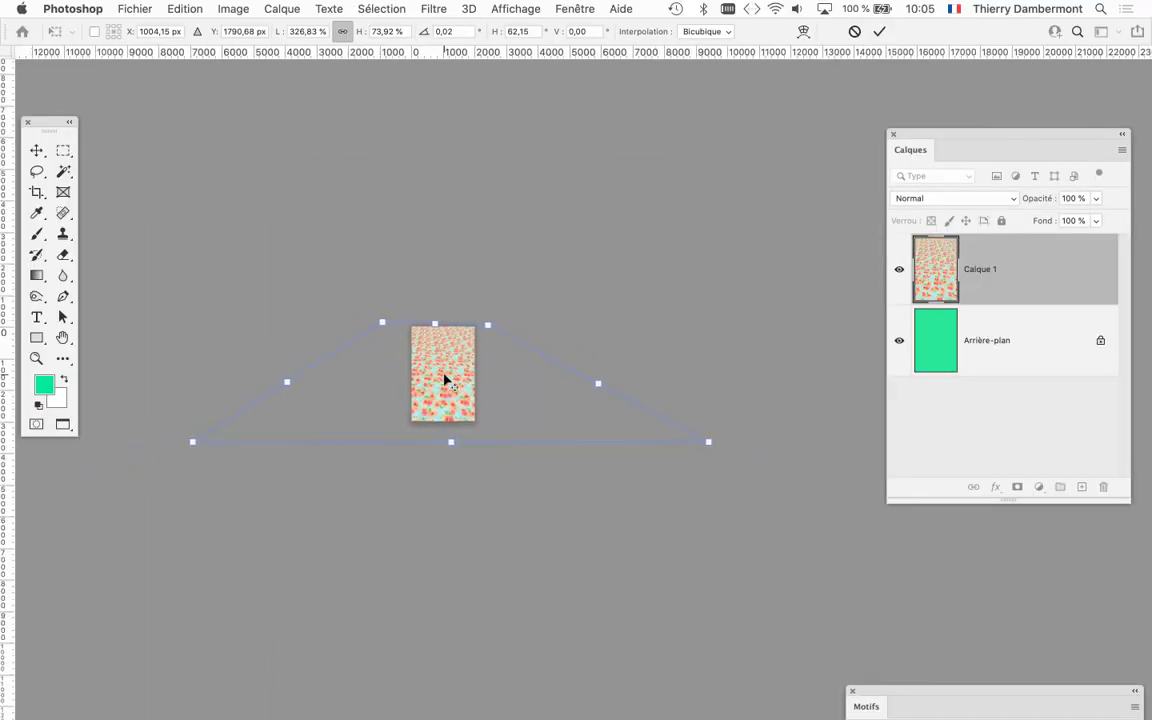
left_click_drag(711, 445, 858, 442)
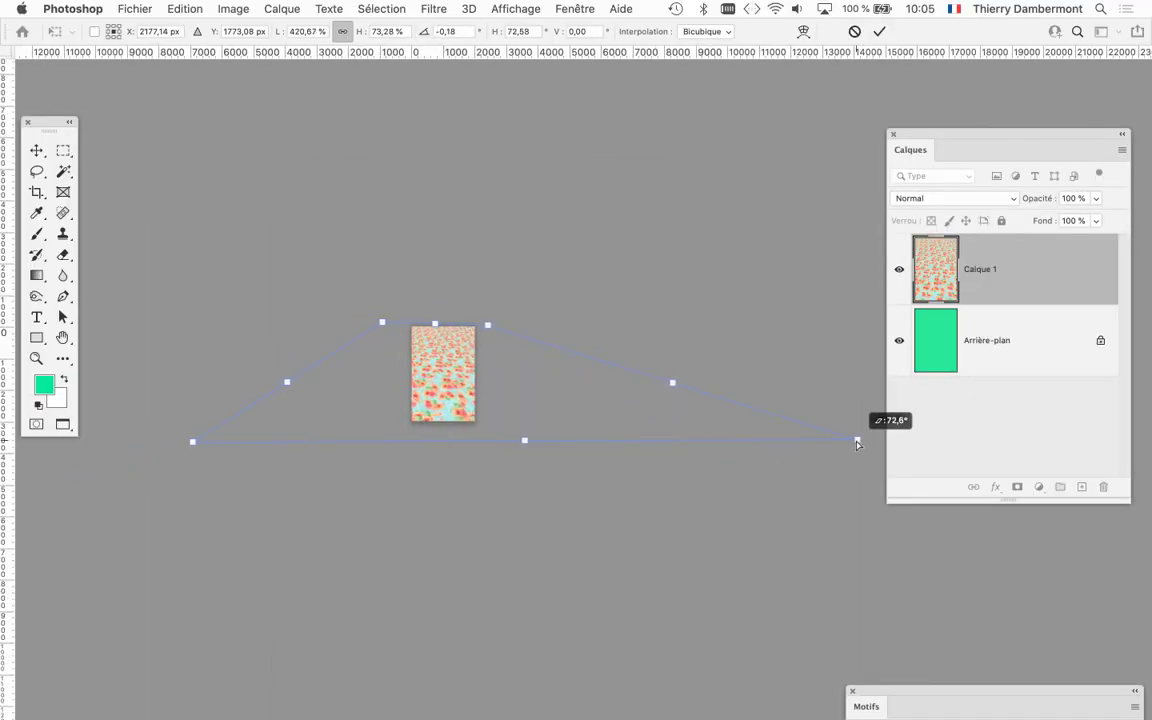
left_click_drag(192, 443, 104, 440)
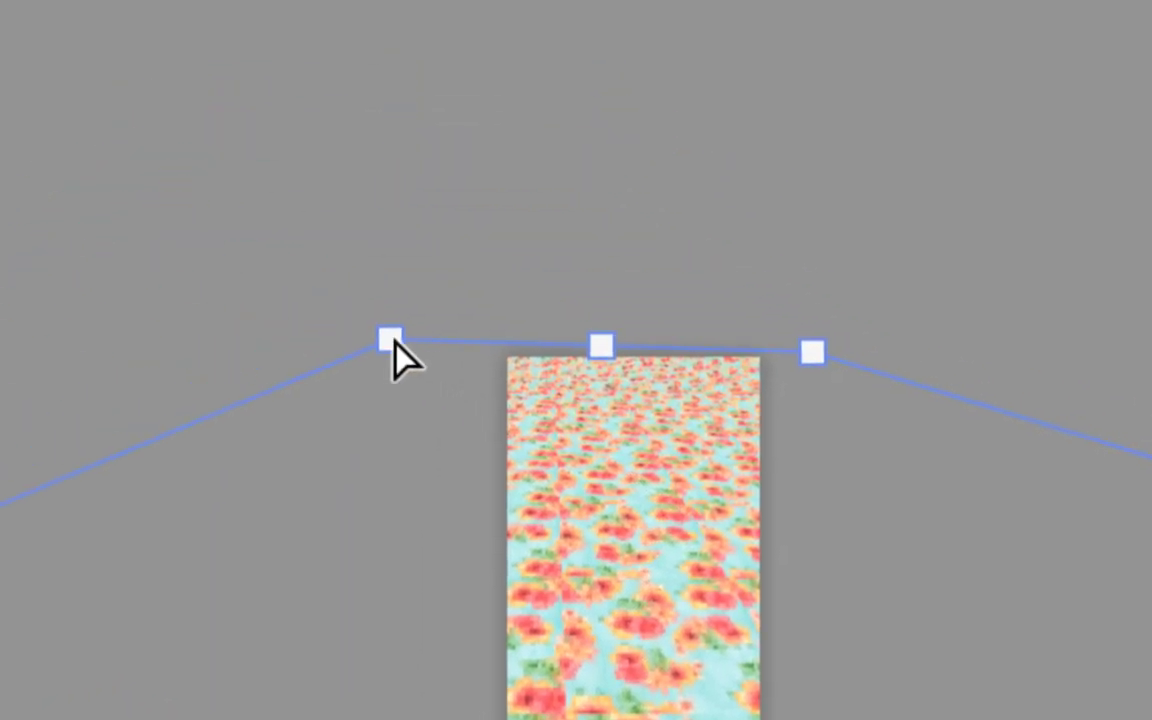
Shift the floral layer's upper-left corner inward, level with the upper-right corner, and apply the transformation.
left_click_drag(371, 331, 406, 342)
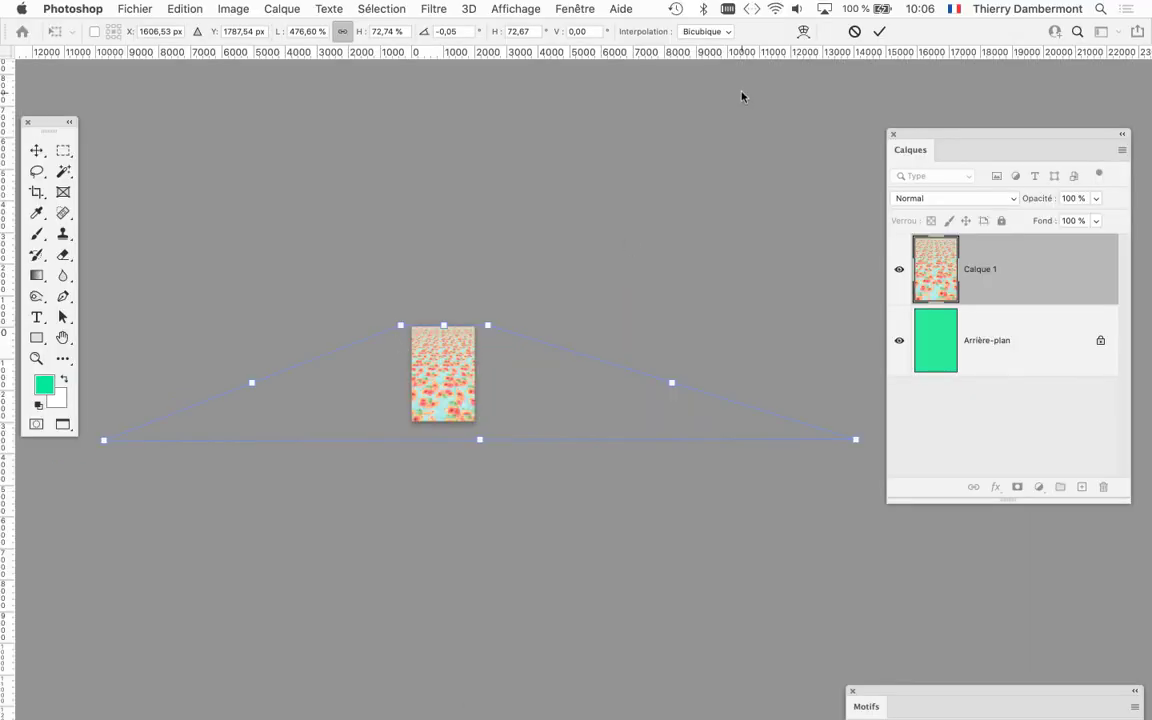
left_click(879, 31)
scroll(440, 400, "up", 5)
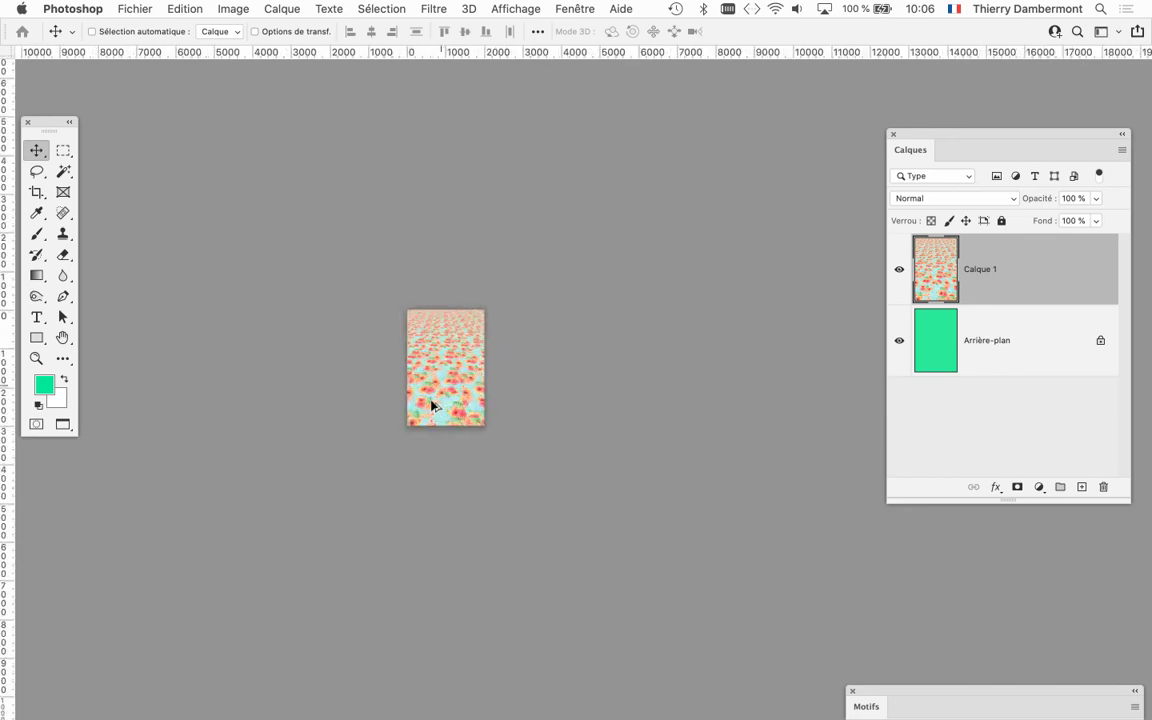
scroll(461, 386, "up", 3)
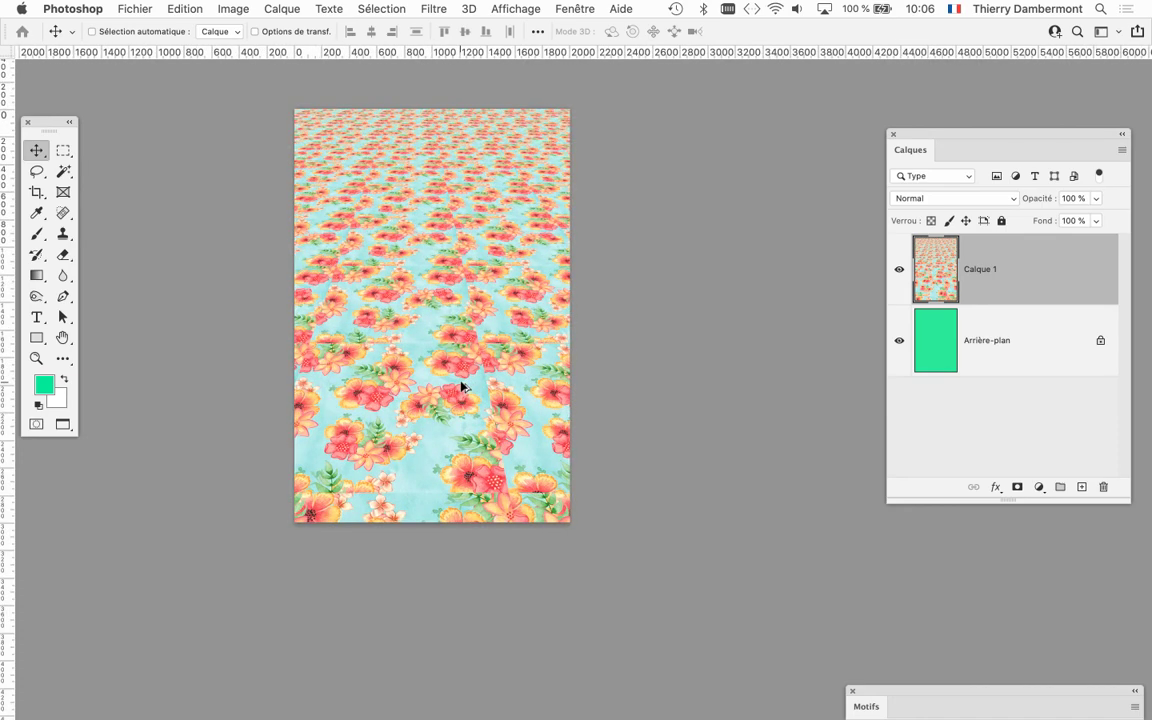
scroll(490, 420, "up", 2)
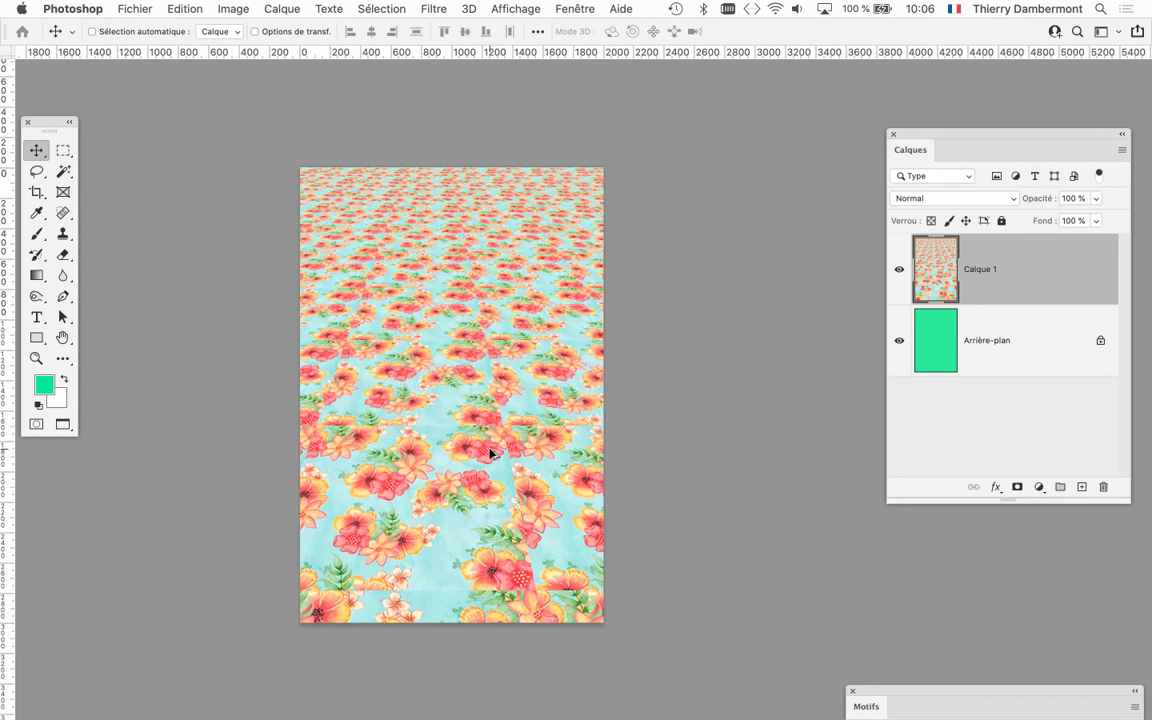
scroll(489, 454, "up", 3)
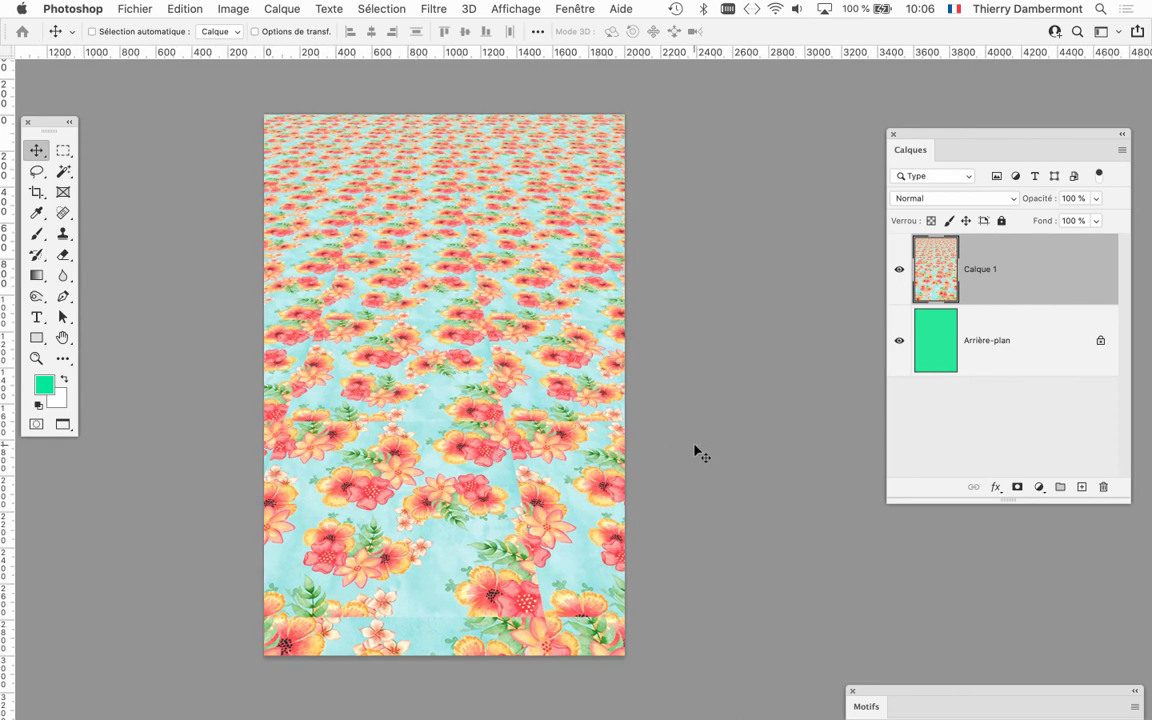